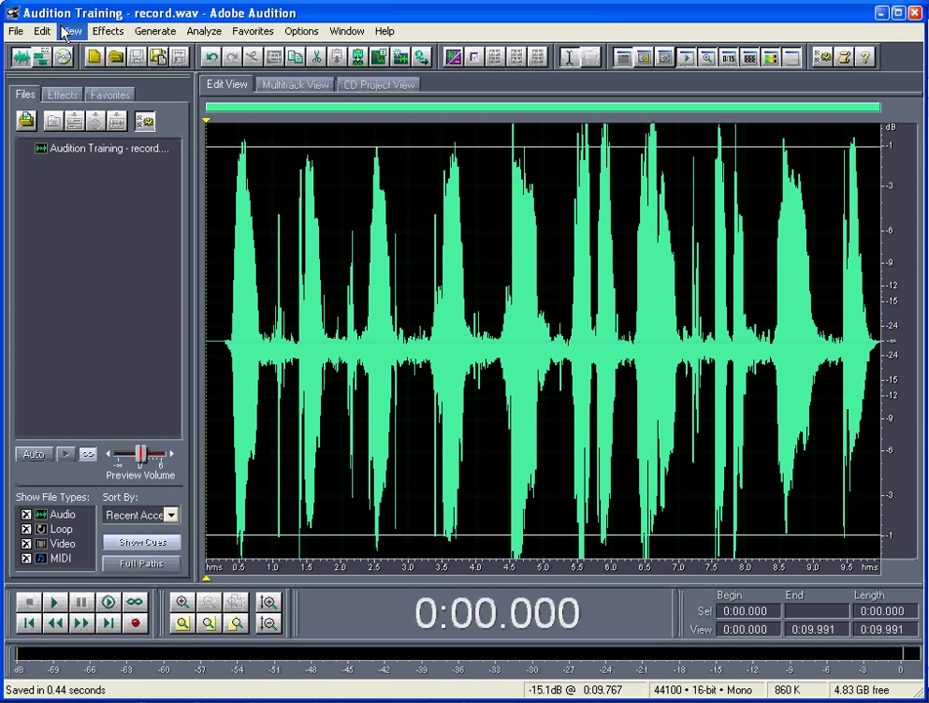
Step: Undo the last amplitude change and select the audio from about 0:04.278 to 0:06.213
left_click(51, 50)
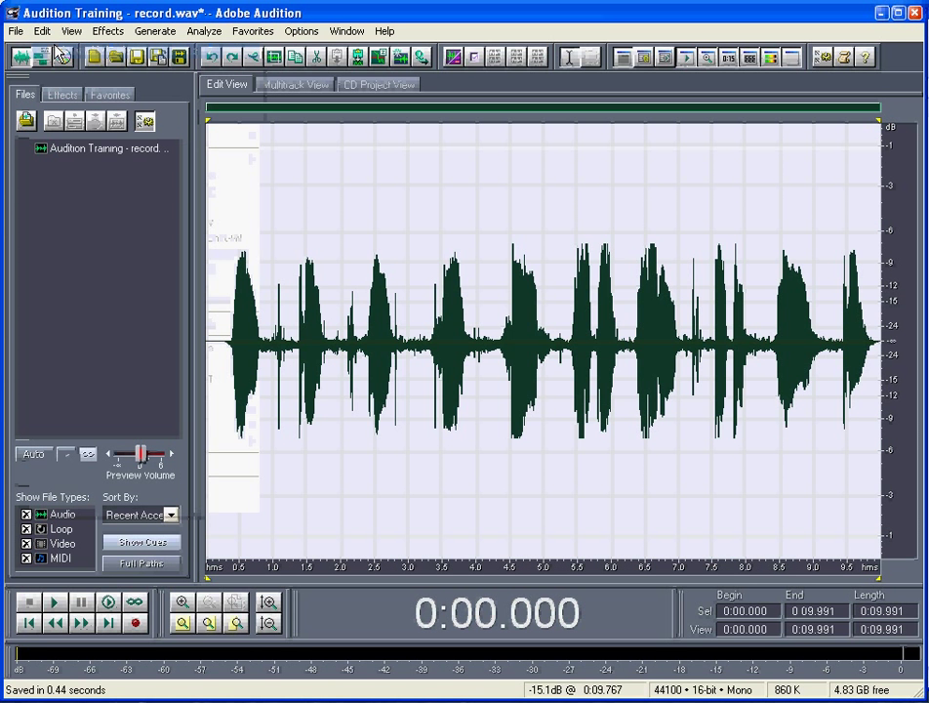
left_click(544, 347)
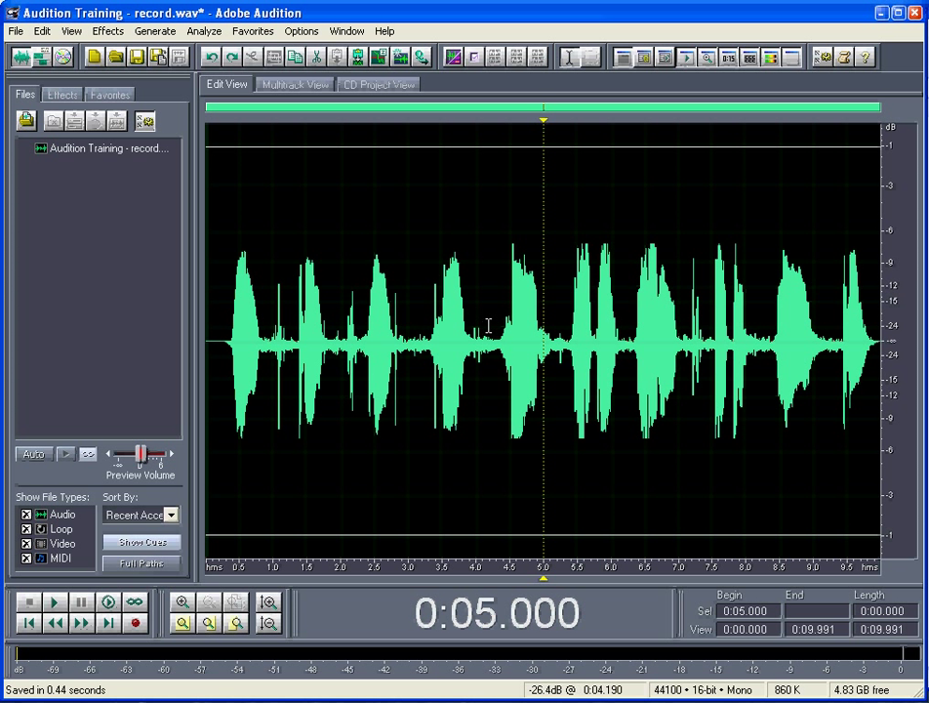
left_click_drag(495, 326, 626, 318)
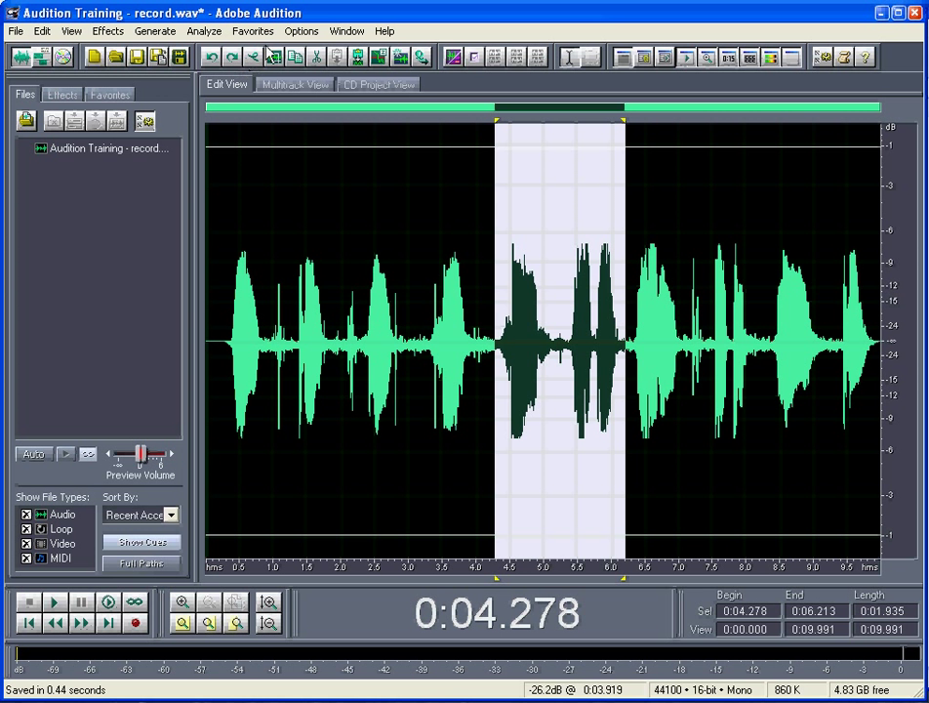
Step: Open Full Reverb for the selected audio and compare its preview with Bypass off and on, leaving Bypass off
left_click(112, 33)
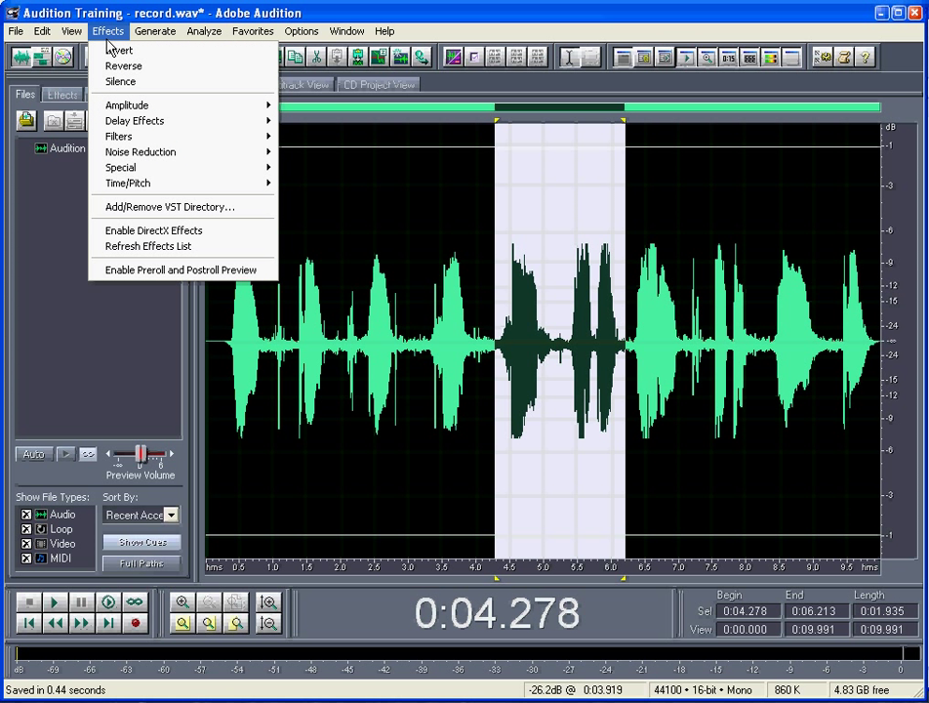
mouse_move(156, 128)
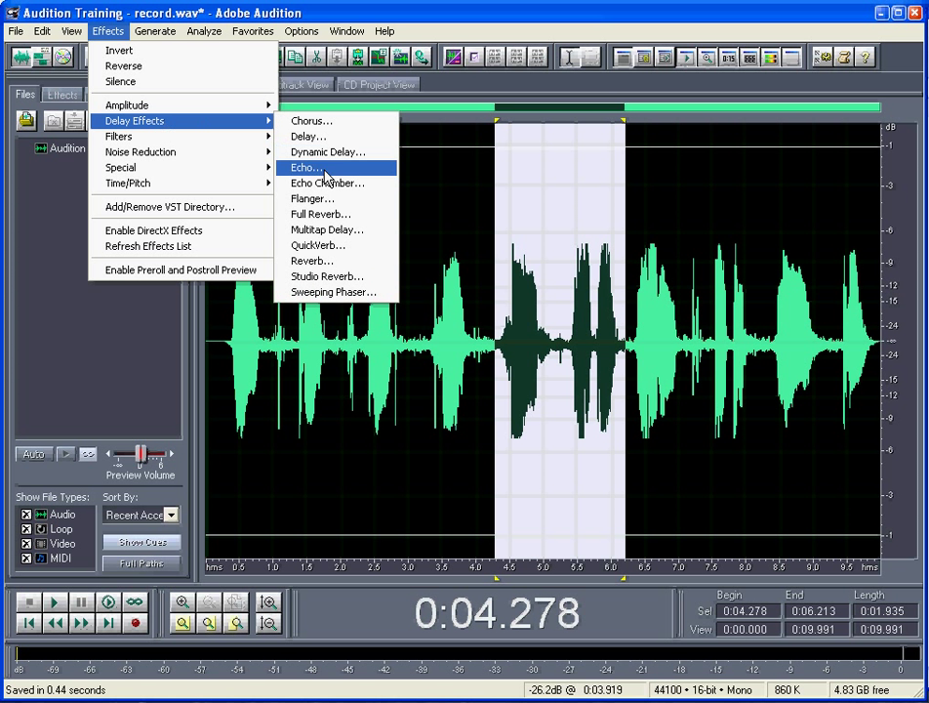
left_click(353, 224)
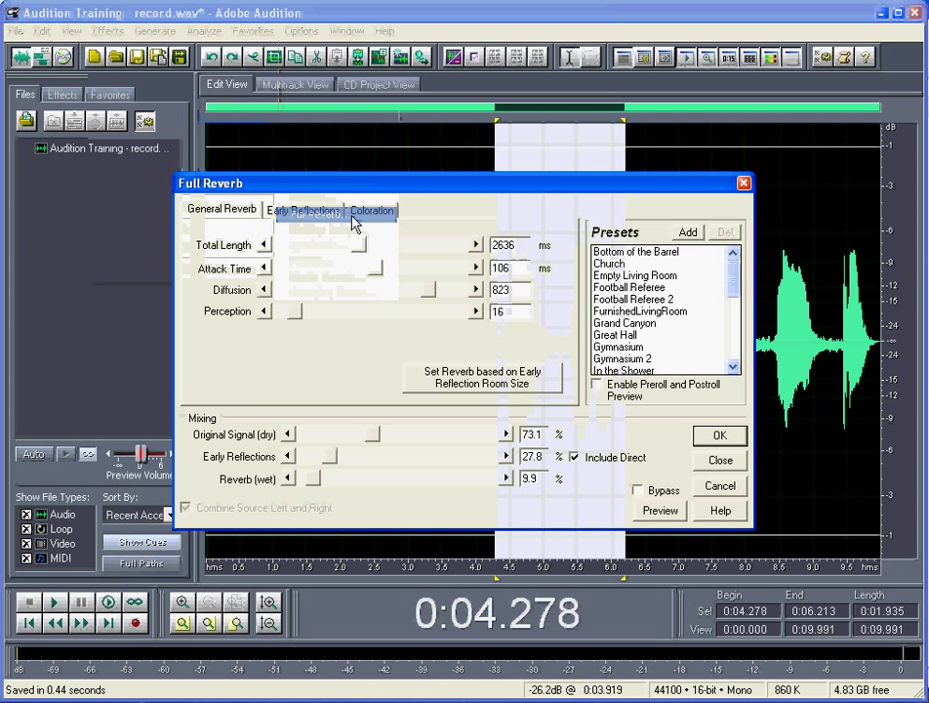
left_click(661, 513)
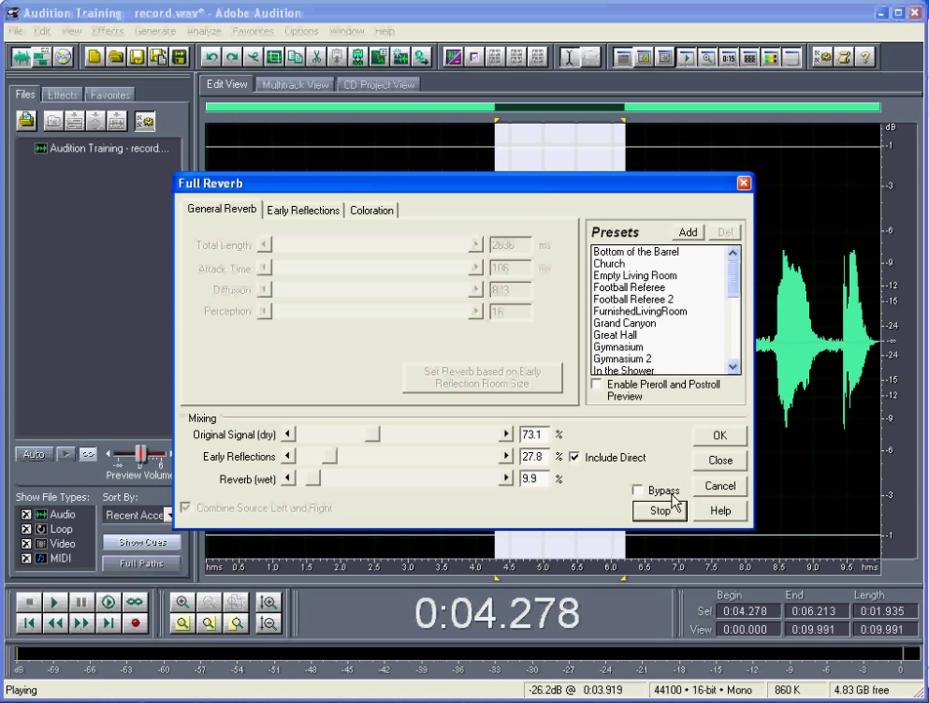
left_click(680, 511)
left_click(638, 491)
left_click(659, 511)
left_click(657, 513)
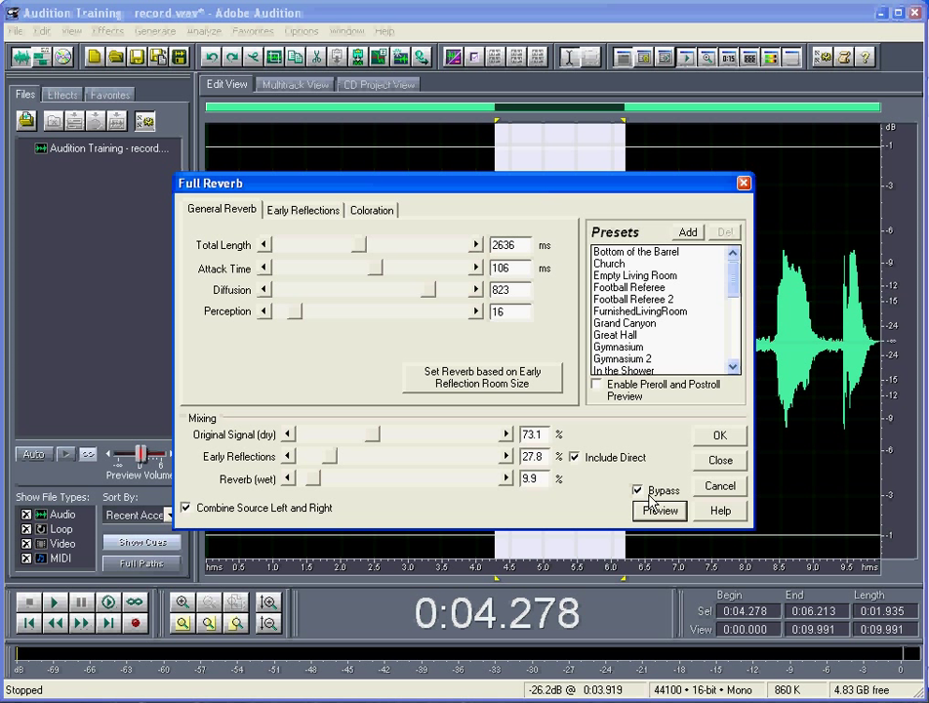
left_click(639, 490)
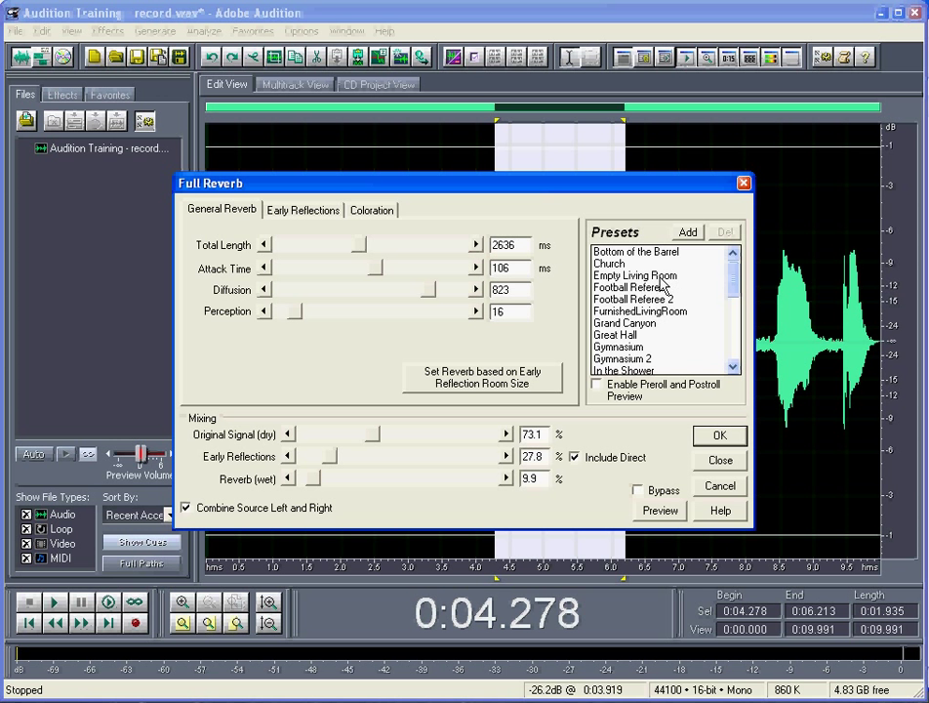
Step: Preview the selection with the Church preset and with the Grand Canyon preset of Full Reverb
left_click(612, 265)
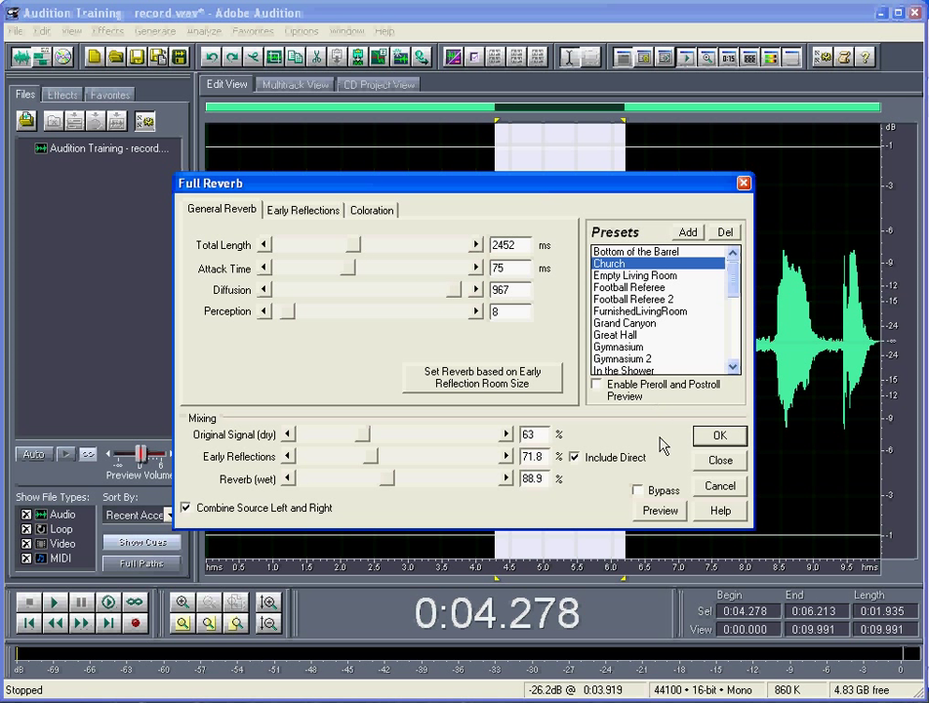
left_click(660, 513)
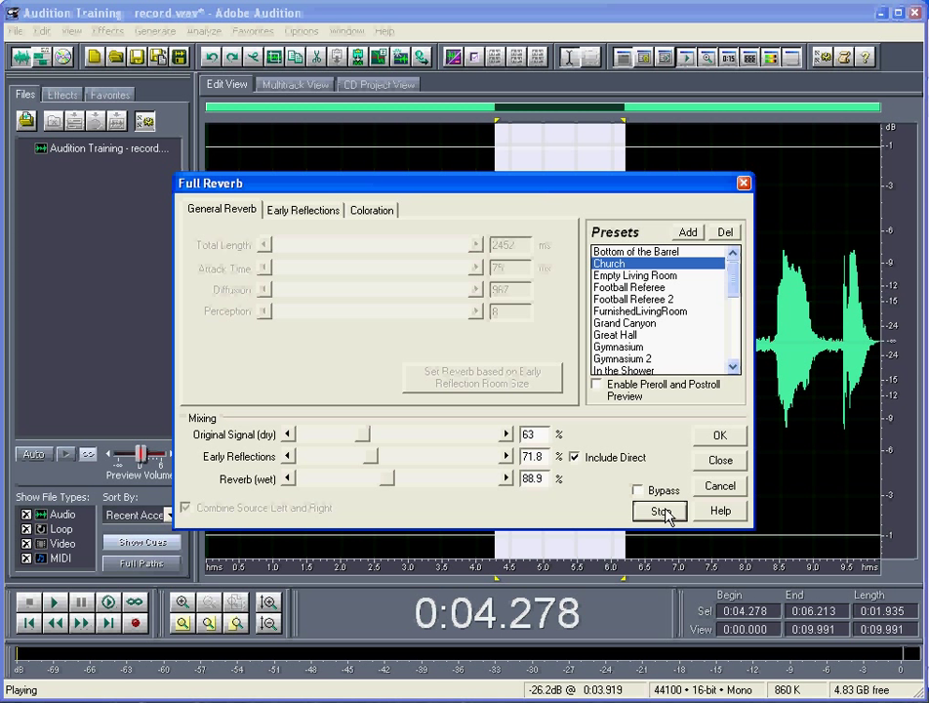
left_click(662, 513)
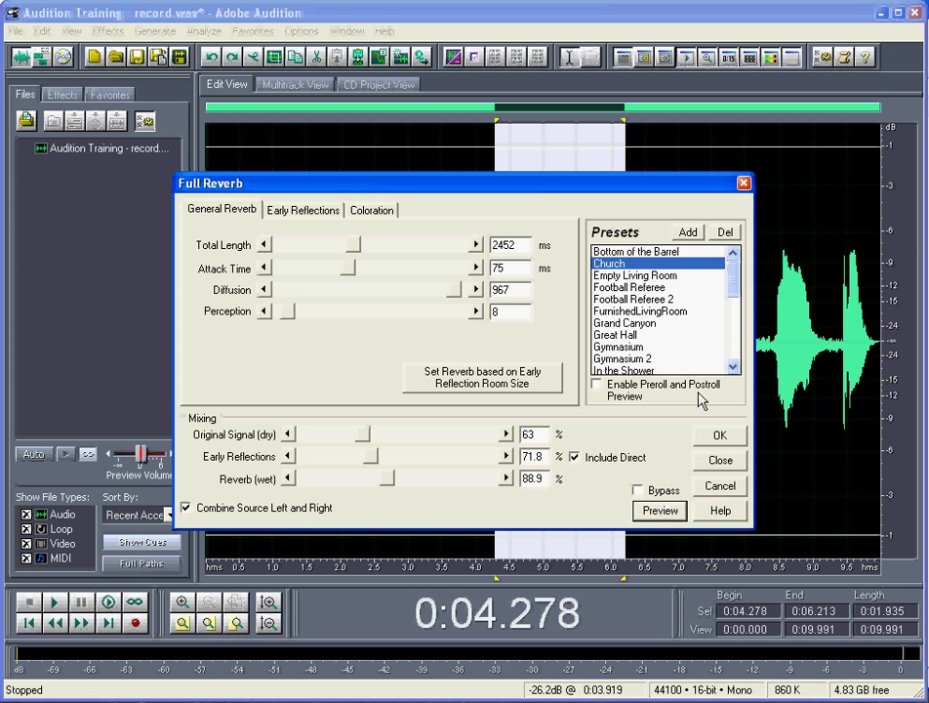
left_click(625, 322)
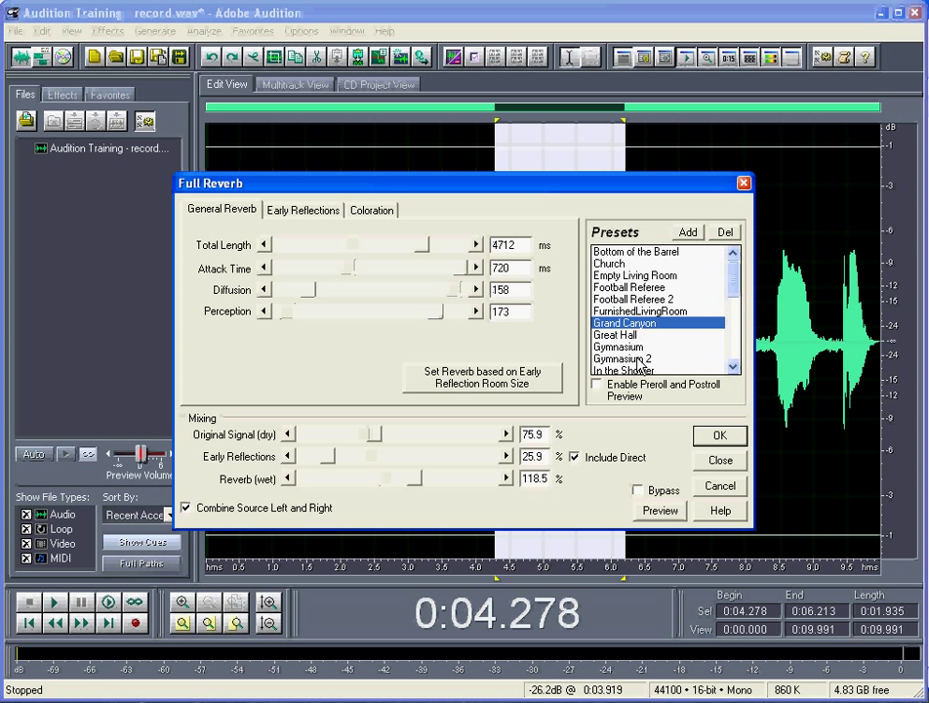
left_click(660, 511)
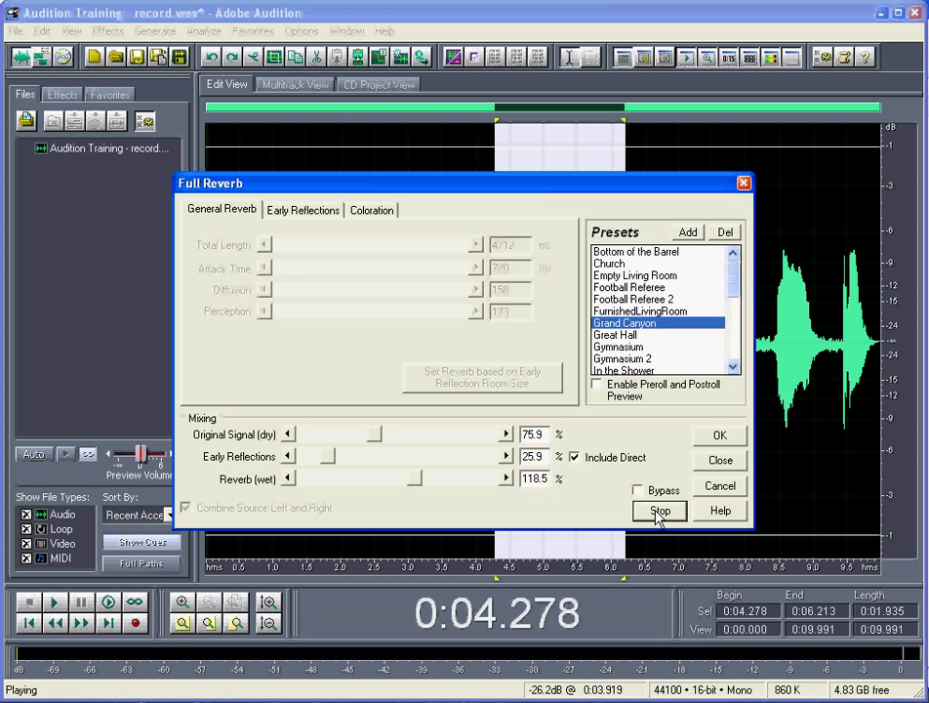
left_click(661, 513)
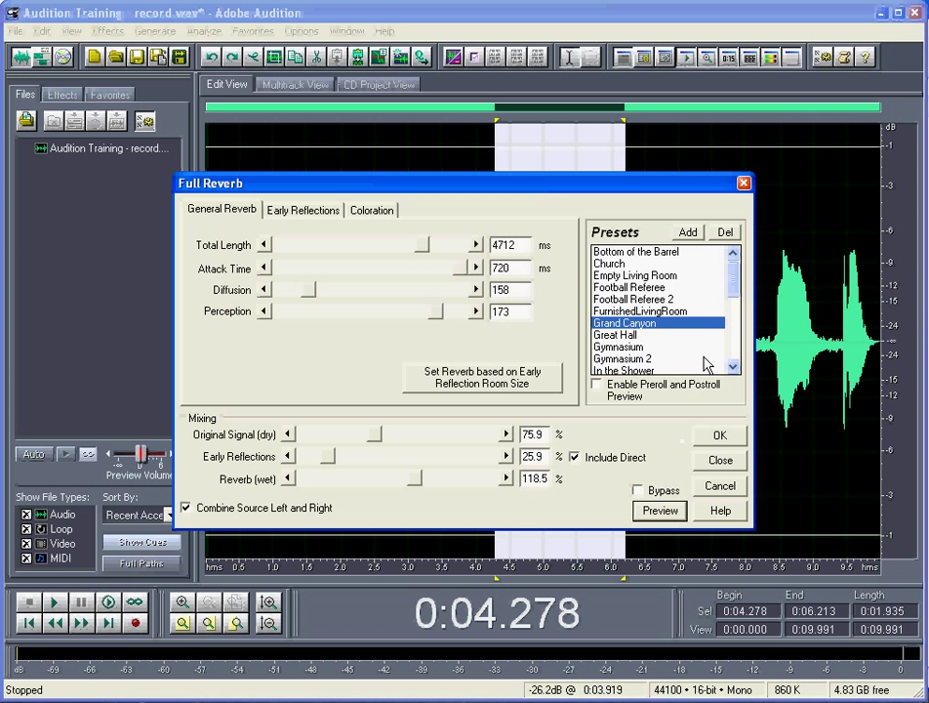
Step: Browse the rest of the Full Reverb presets, loading Small Club and Medium Concert Hall (Open) to examine their settings
left_click(733, 310)
left_click(733, 310)
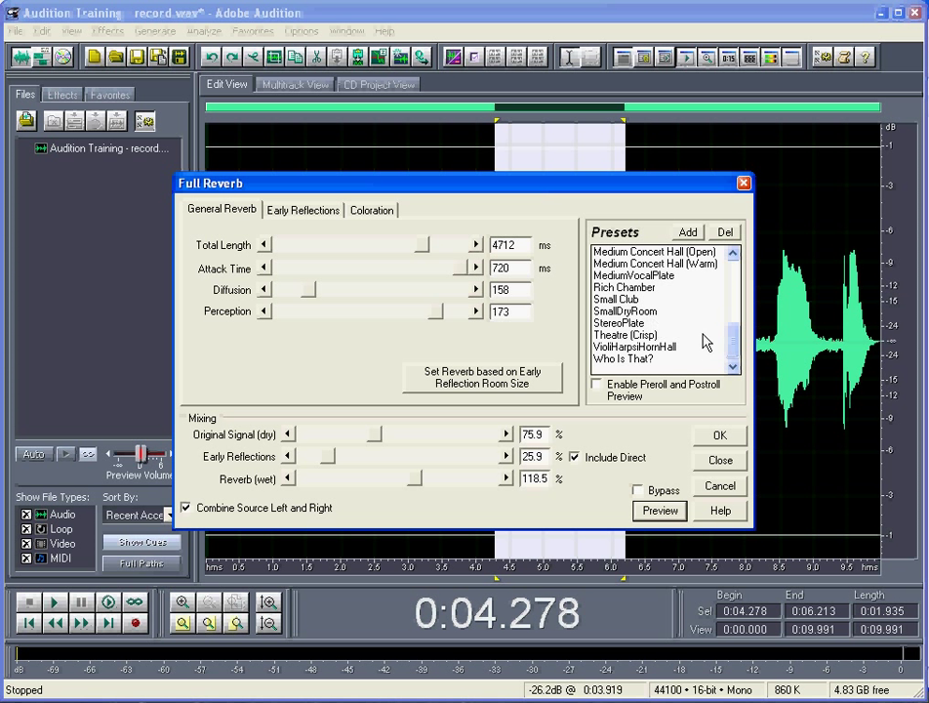
scroll(735, 342, "up", 2)
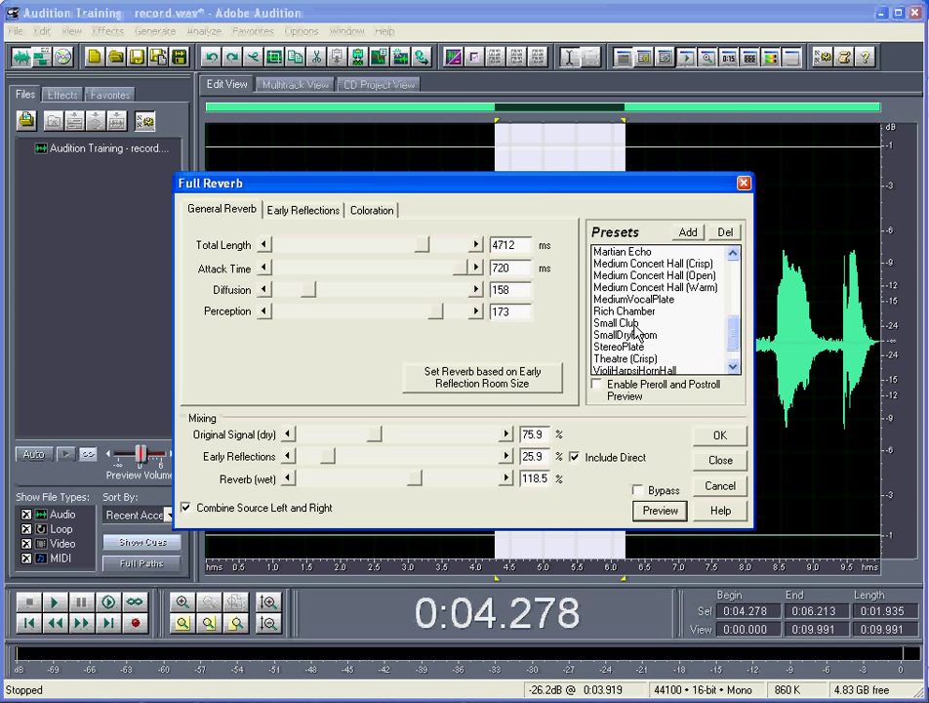
left_click(665, 322)
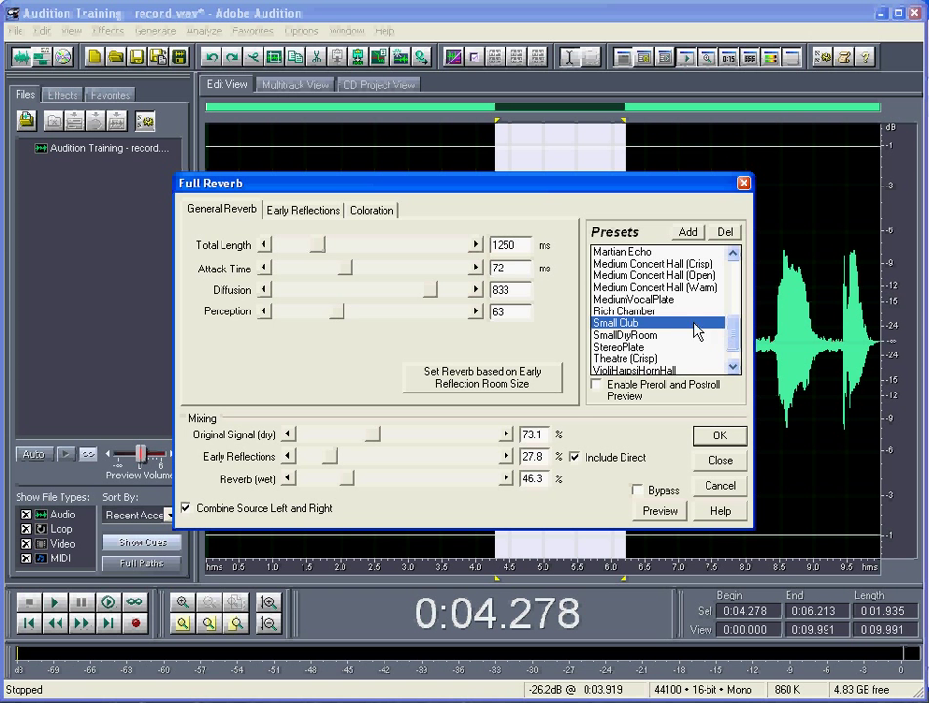
left_click(654, 277)
scroll(734, 357, "down", 2)
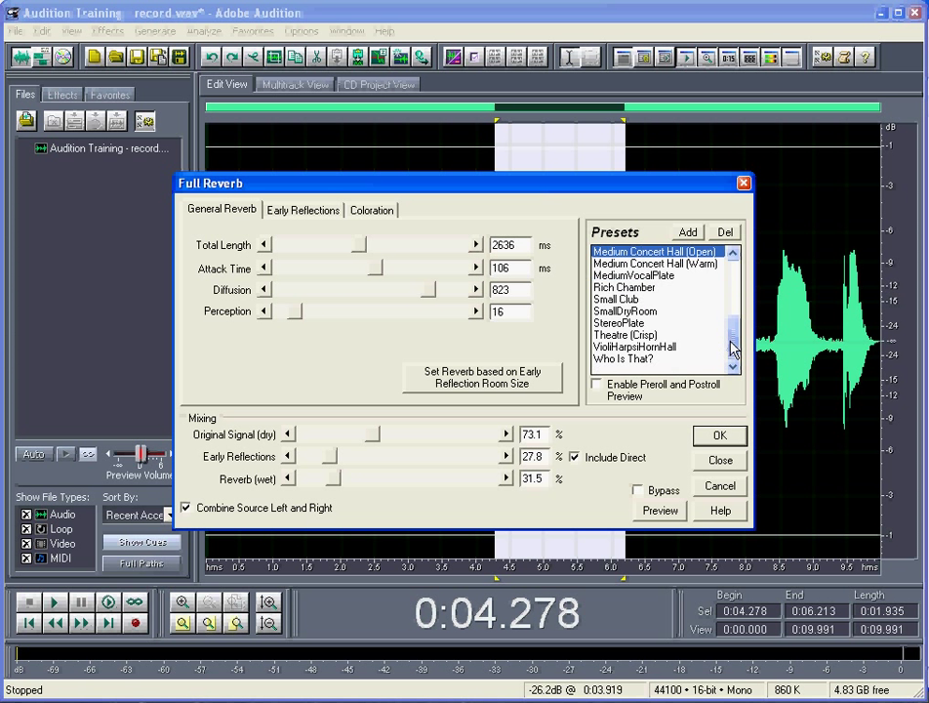
left_click_drag(734, 353, 732, 327)
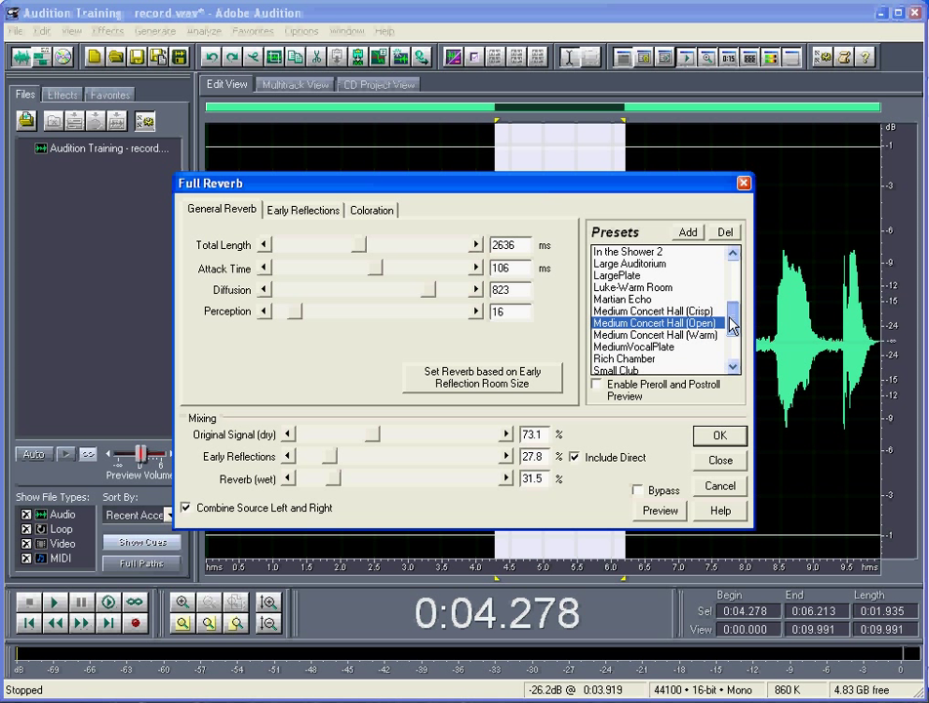
left_click_drag(732, 327, 724, 347)
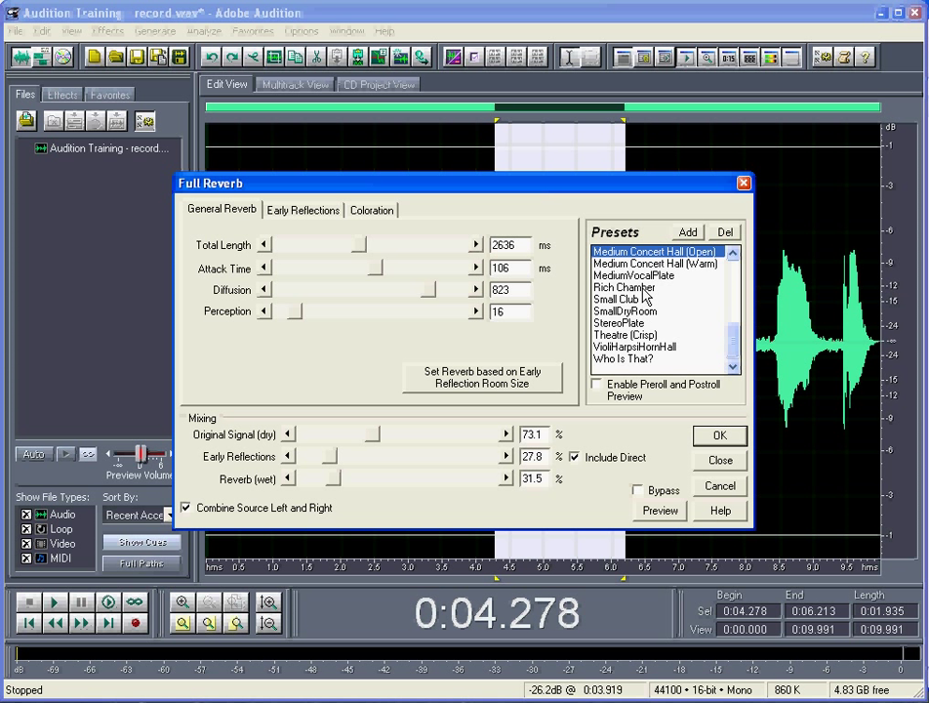
Step: Preview the MediumVocalPlate preset on the selection and cancel Full Reverb without applying it
left_click(668, 276)
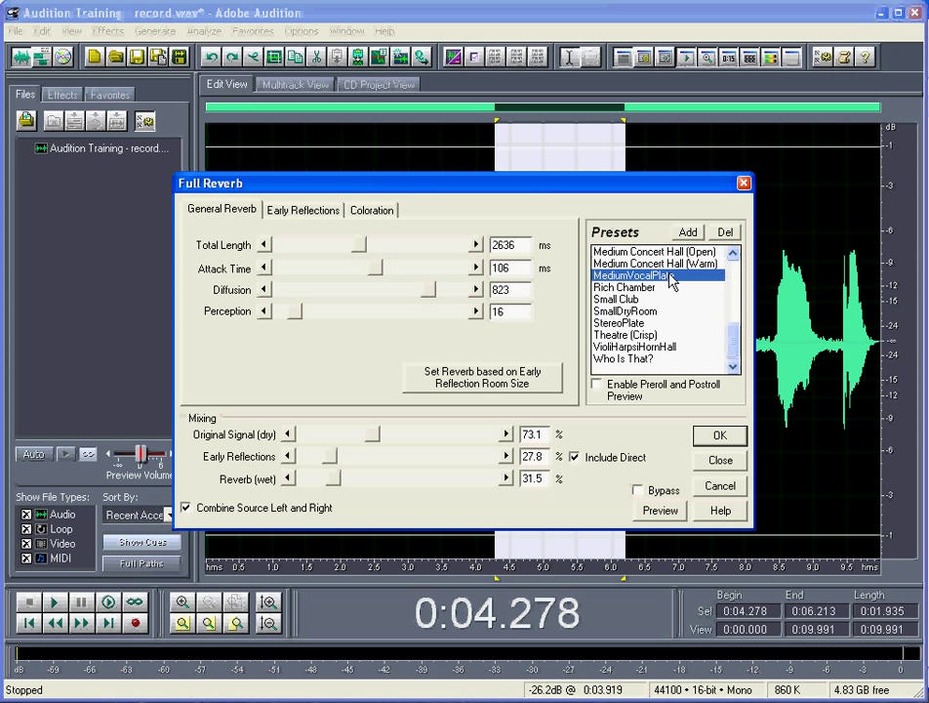
left_click(656, 515)
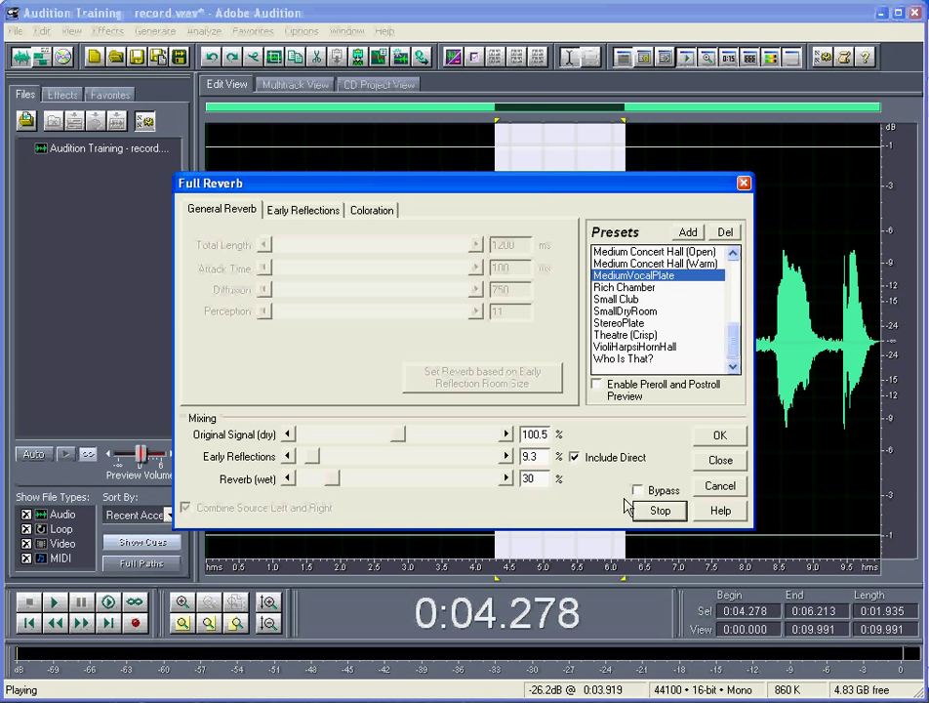
left_click(659, 510)
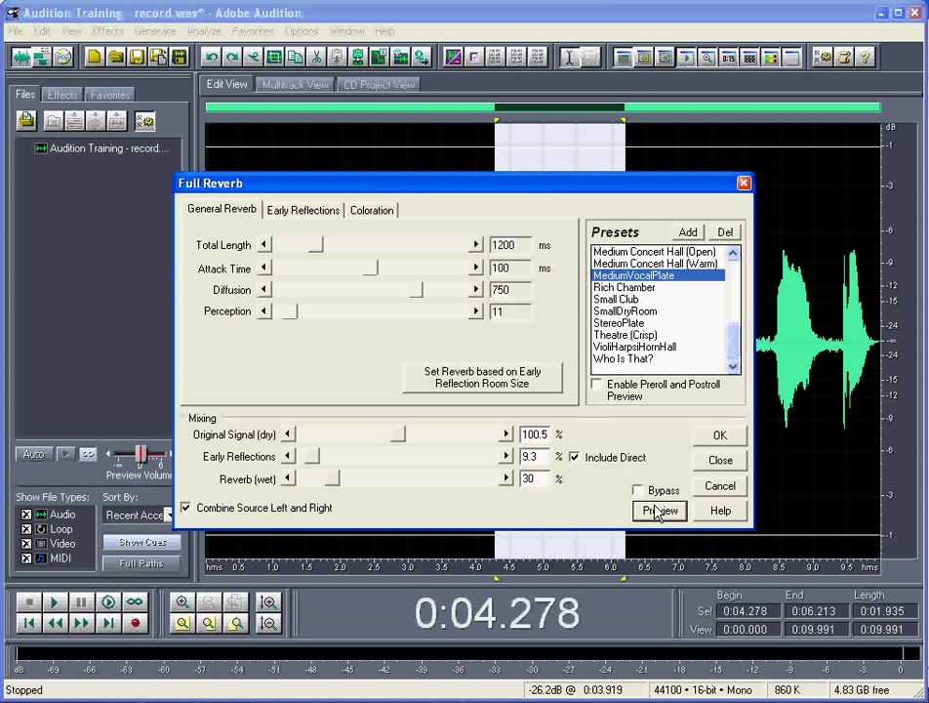
left_click(721, 493)
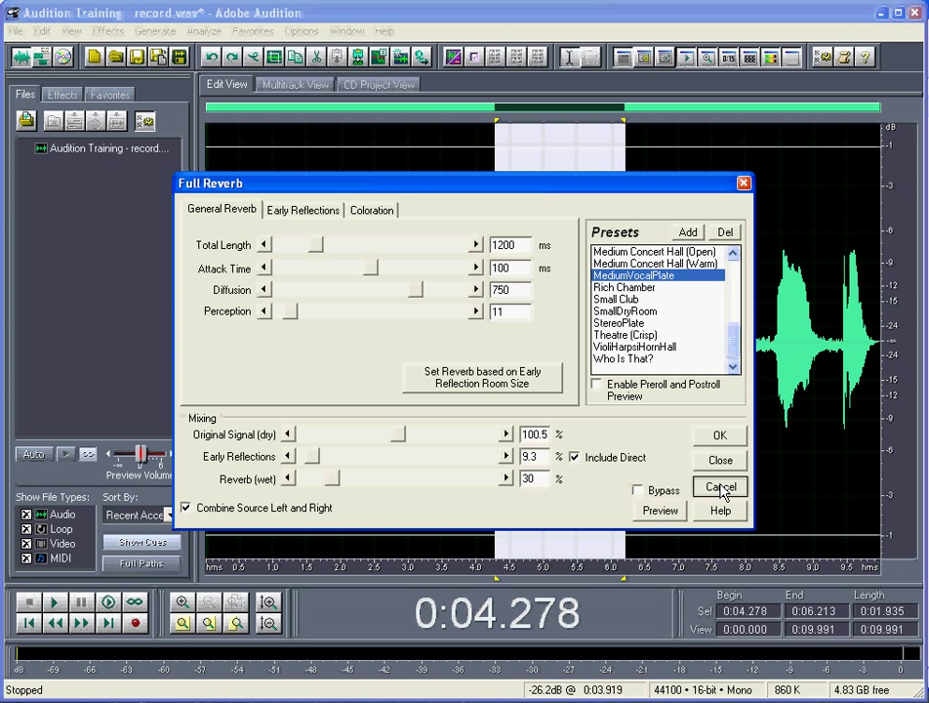
Step: Open Studio Reverb for the same selection, load the Vocal Reverb (small) preset and preview it
left_click(108, 32)
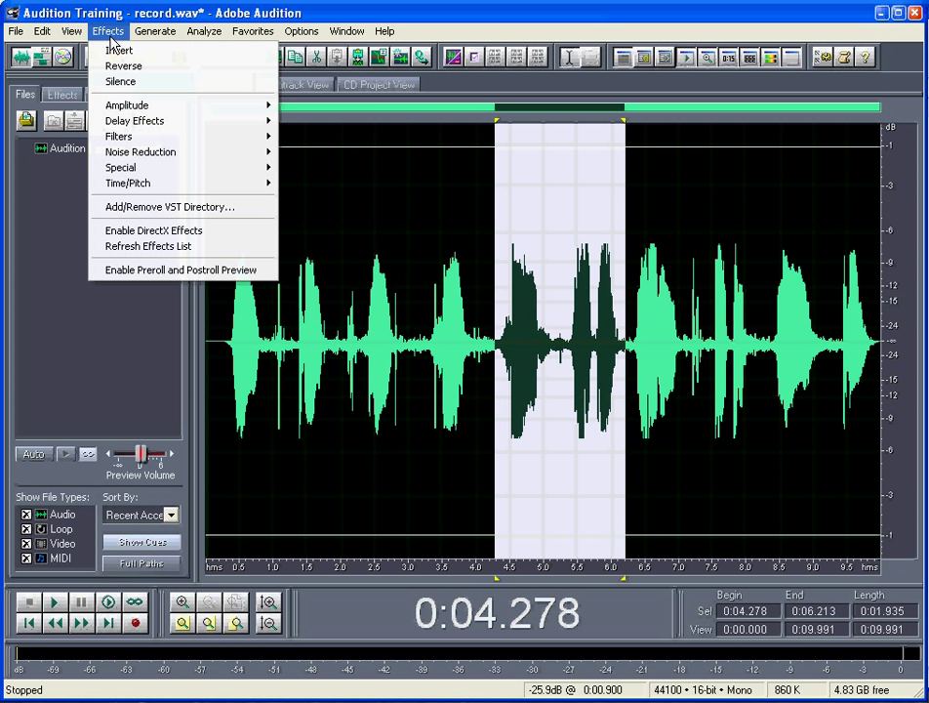
mouse_move(157, 110)
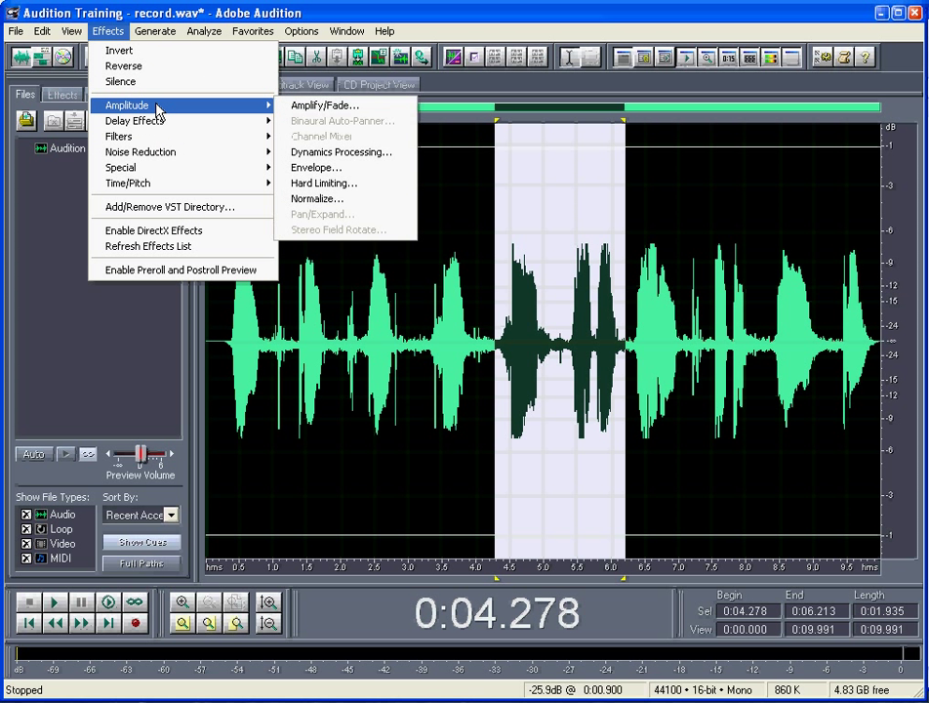
mouse_move(127, 121)
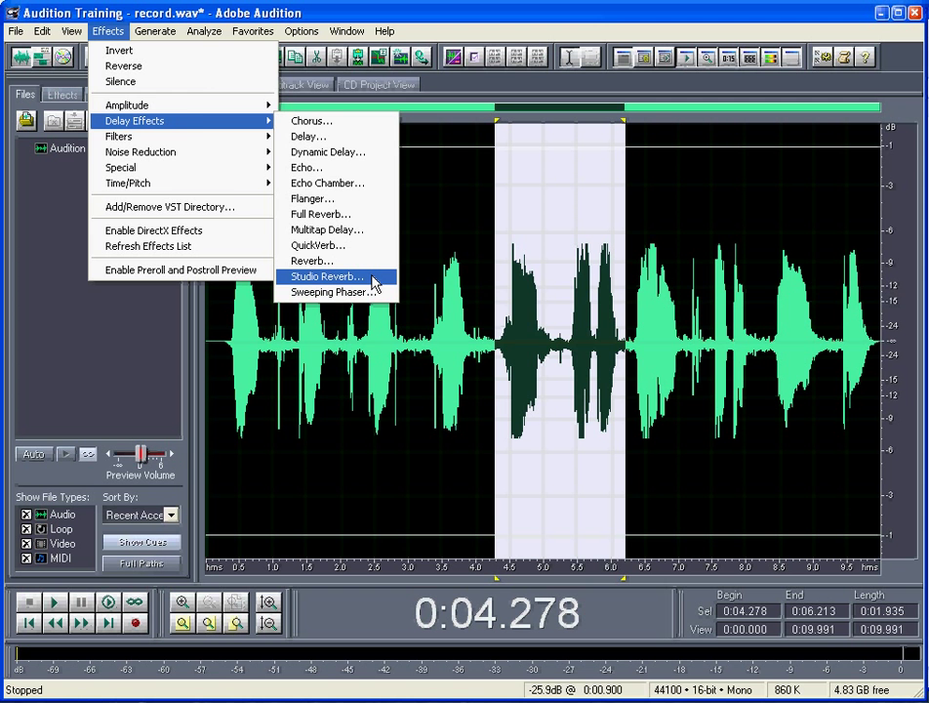
left_click(376, 282)
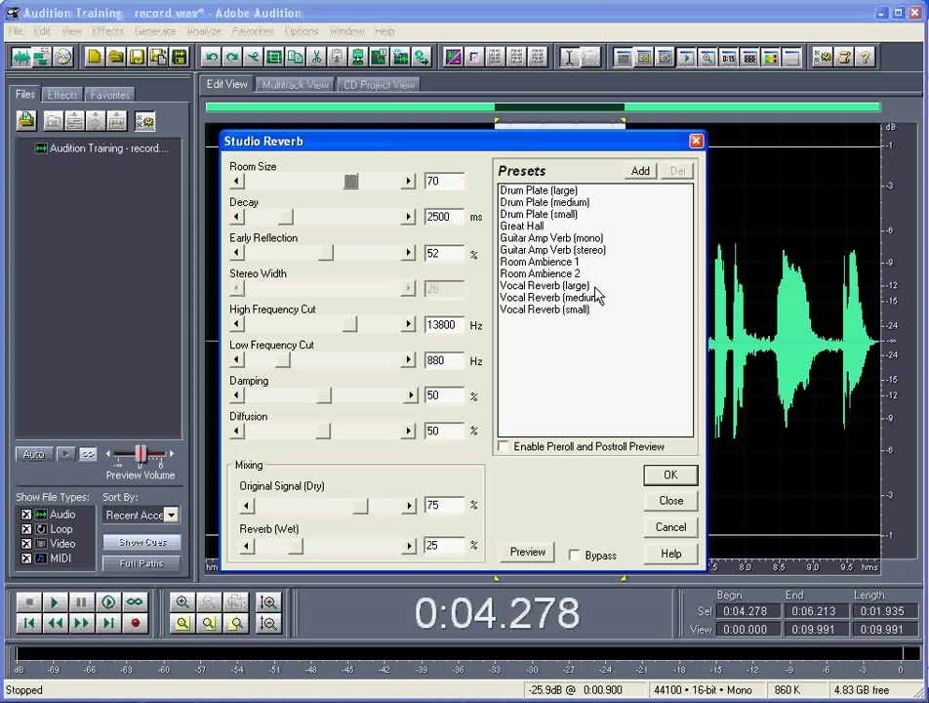
left_click(577, 310)
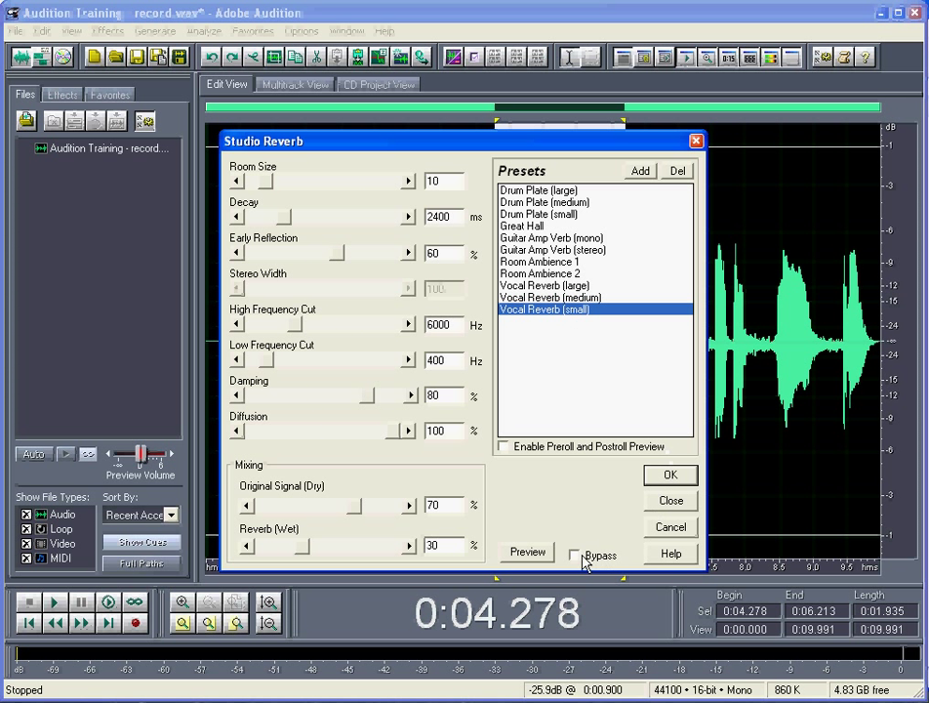
left_click(537, 552)
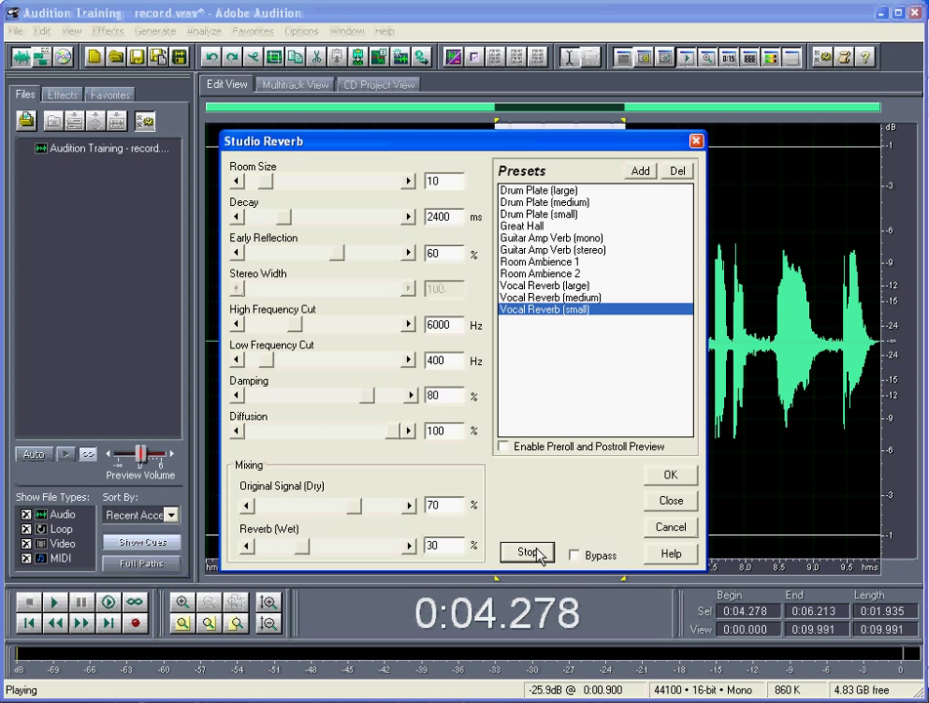
left_click(536, 553)
Step: Preview the Vocal Reverb (large) preset and switch back to Vocal Reverb (small)
left_click(583, 284)
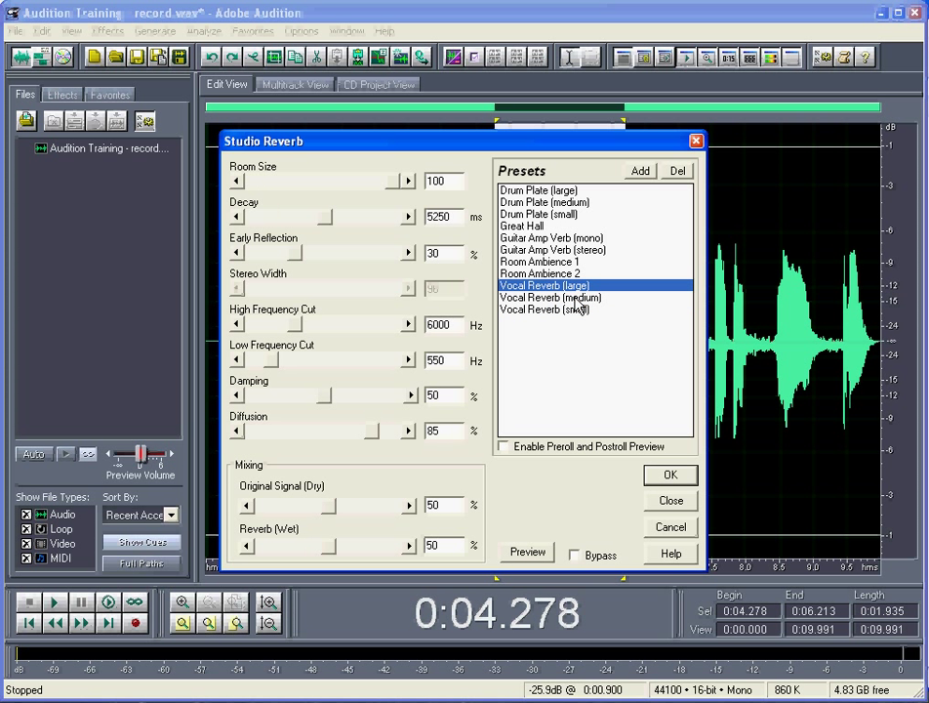
left_click(523, 556)
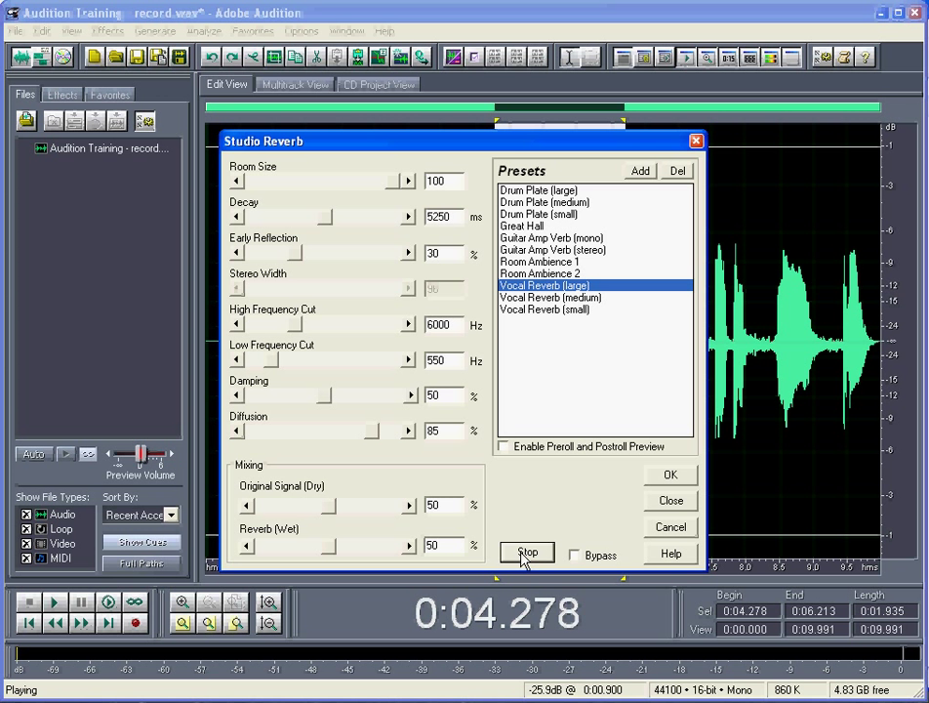
left_click(524, 553)
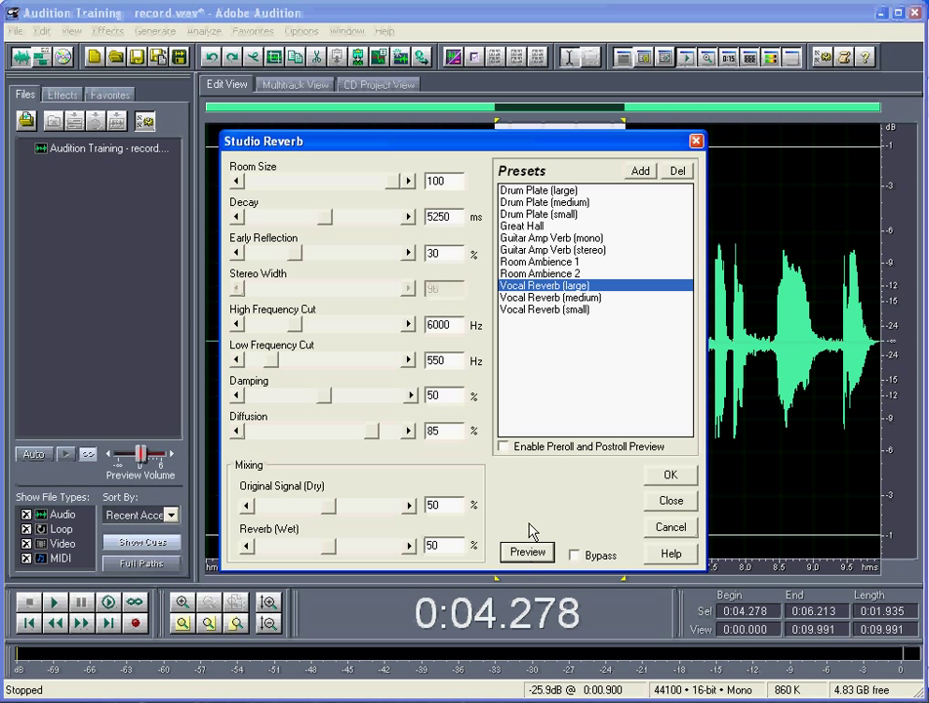
left_click(571, 310)
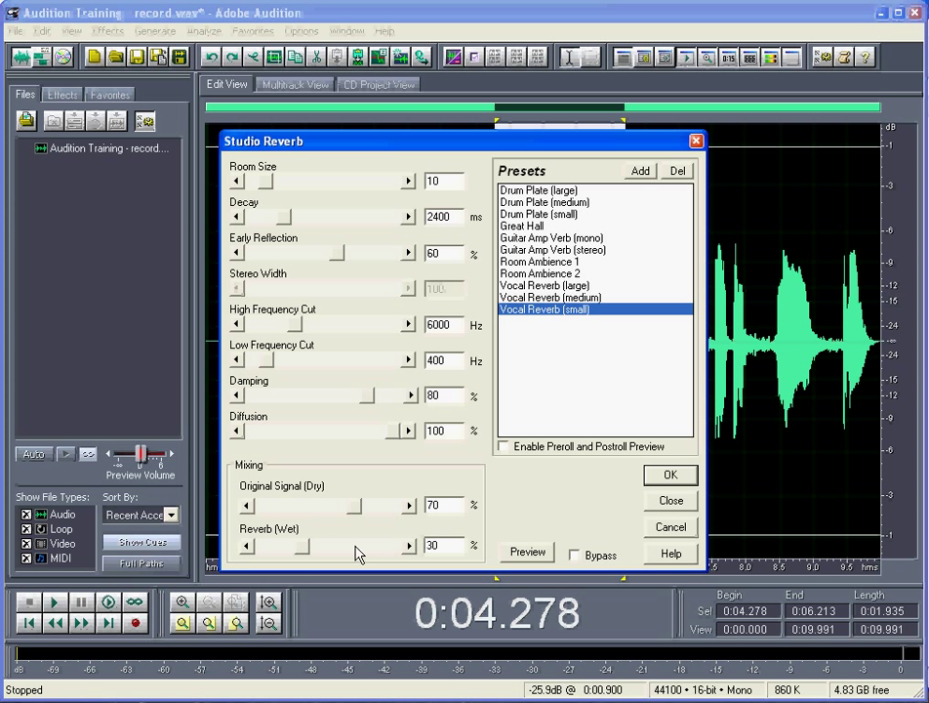
Step: Set Studio Reverb's mix to 80% original signal and 20% reverb, and apply it to the selection
left_click_drag(299, 552, 287, 555)
left_click_drag(352, 508, 368, 510)
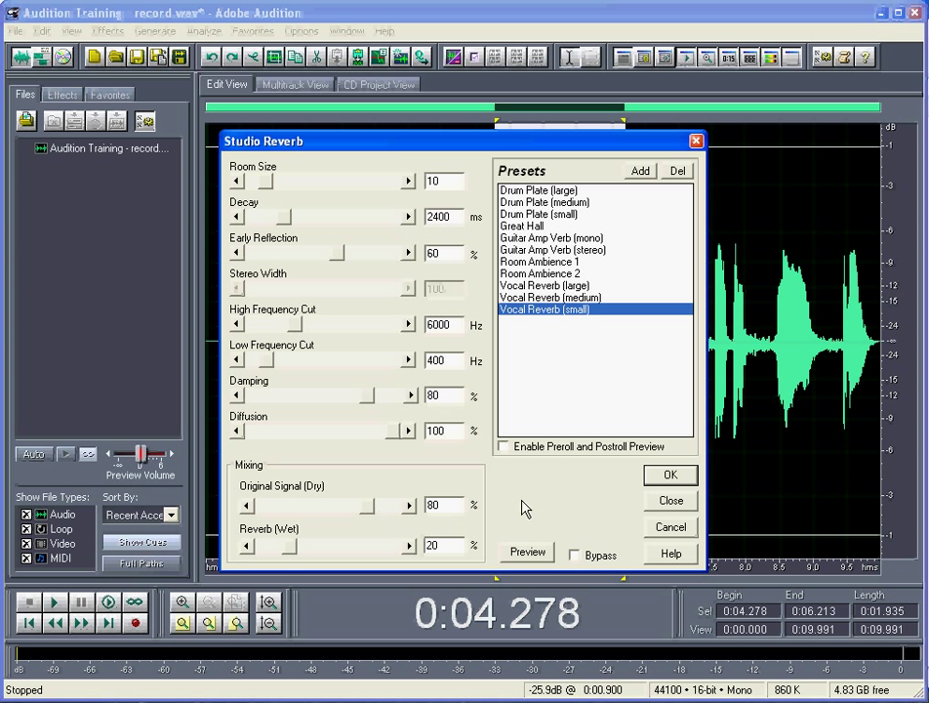
left_click(672, 476)
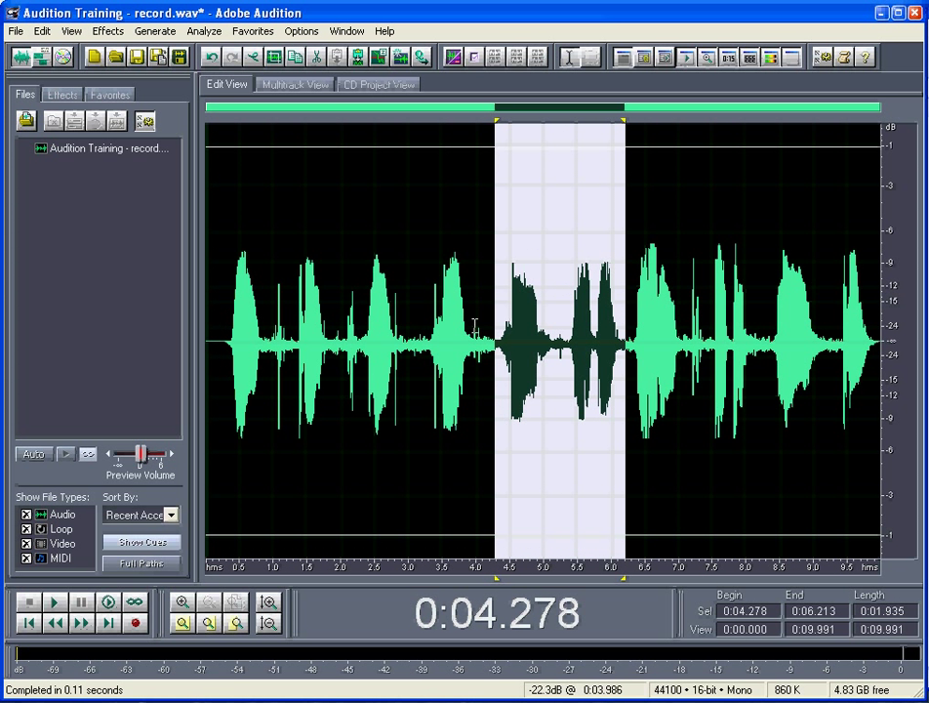
Step: Play back the processed selection, and listen to the recording again from the 0:02.000 mark
key("space")
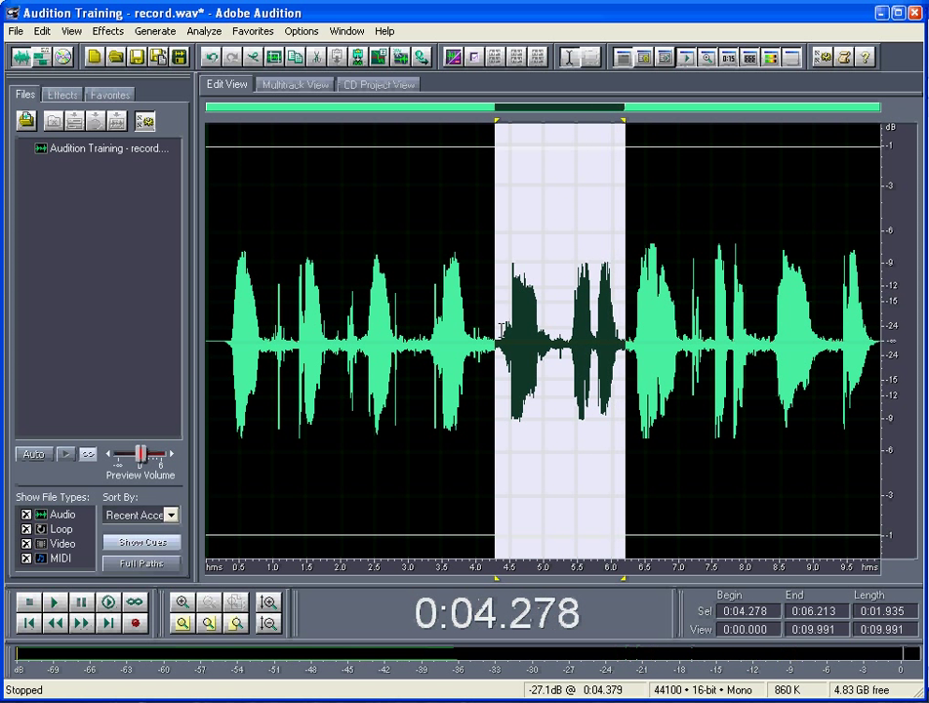
left_click(340, 328)
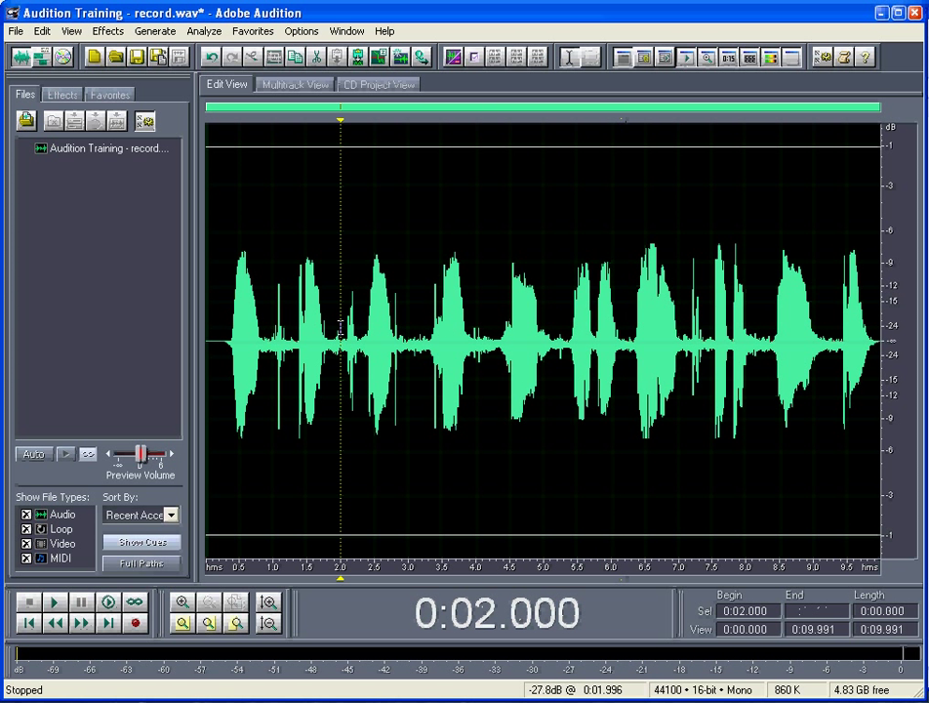
key("space")
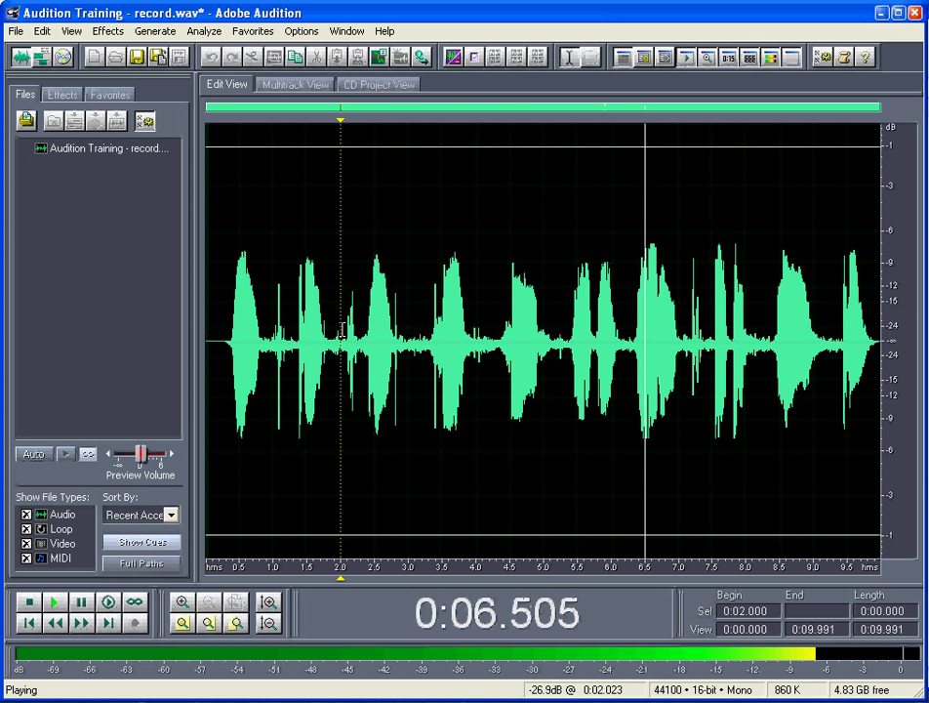
key("space")
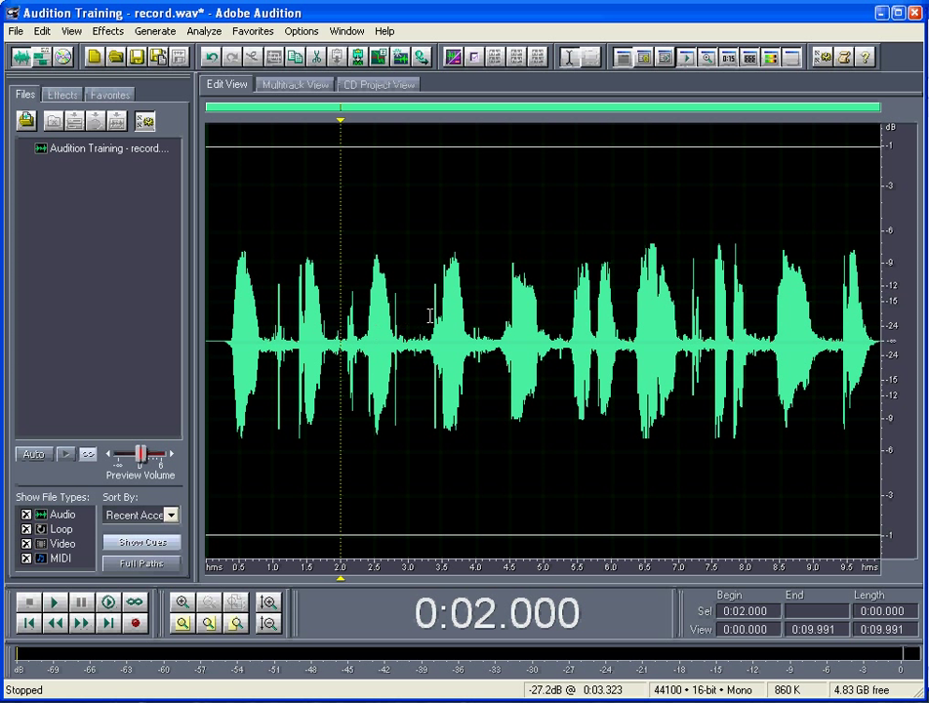
Step: Undo the reverb applied to the selection and open Studio Reverb for the entire recording
left_click_drag(624, 210, 495, 216)
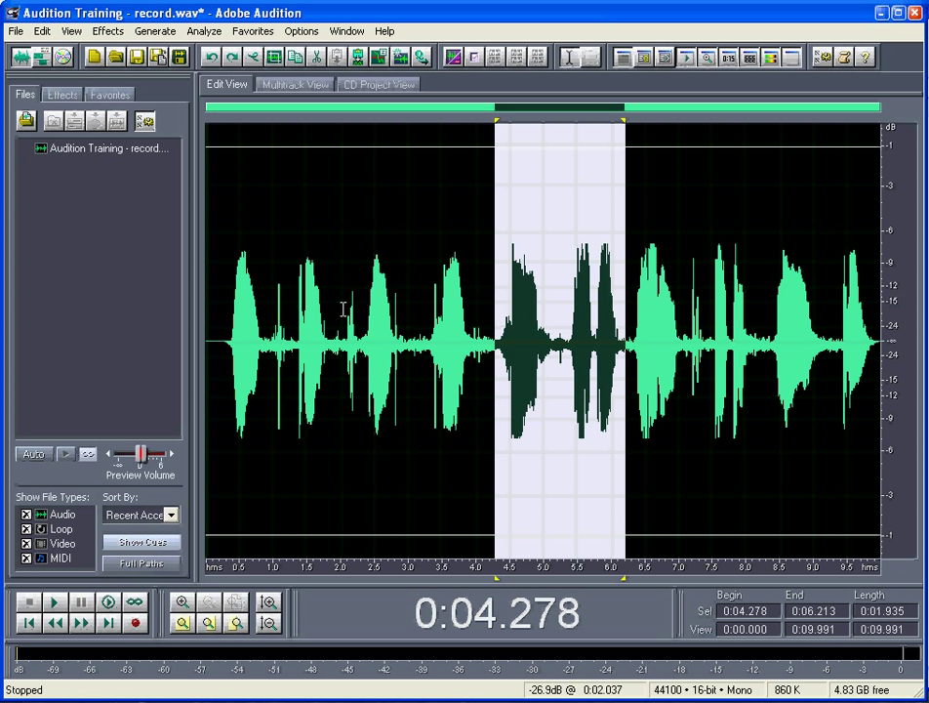
key("ctrl+a")
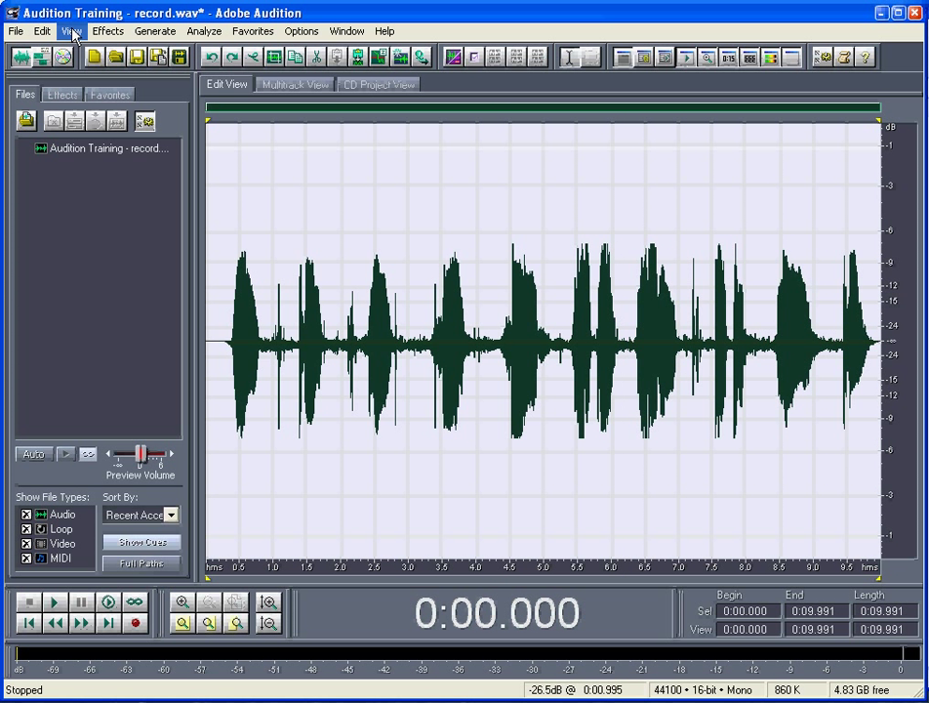
left_click(105, 31)
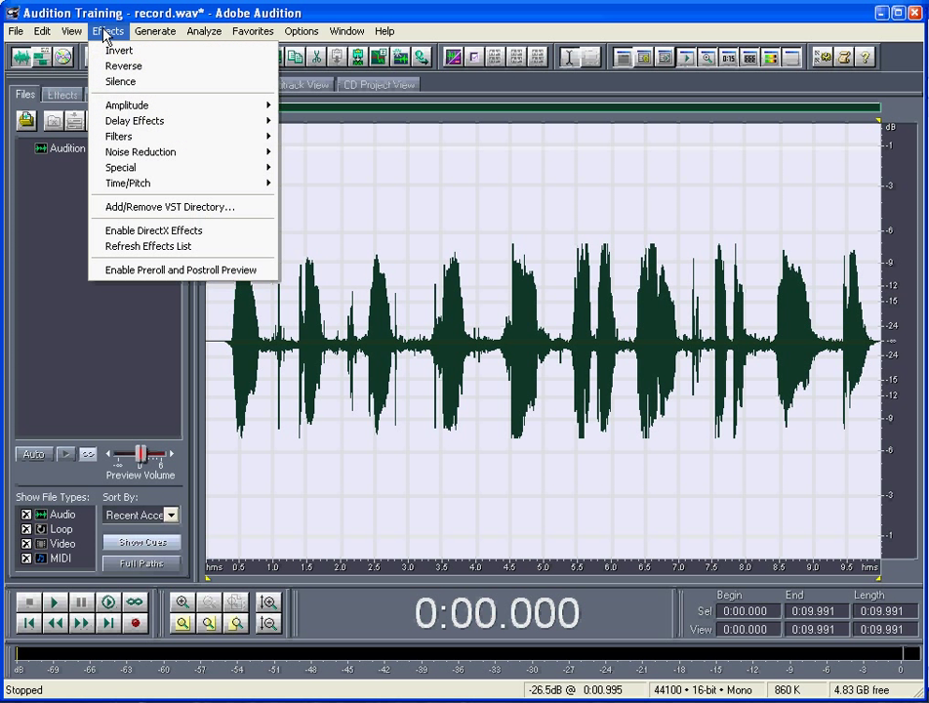
mouse_move(131, 110)
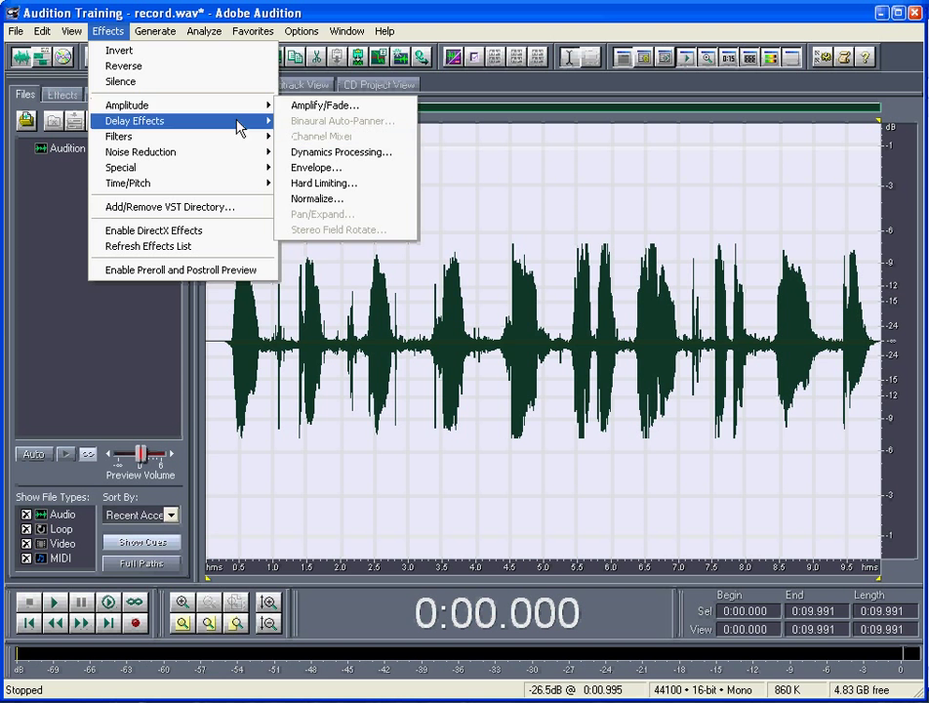
mouse_move(250, 123)
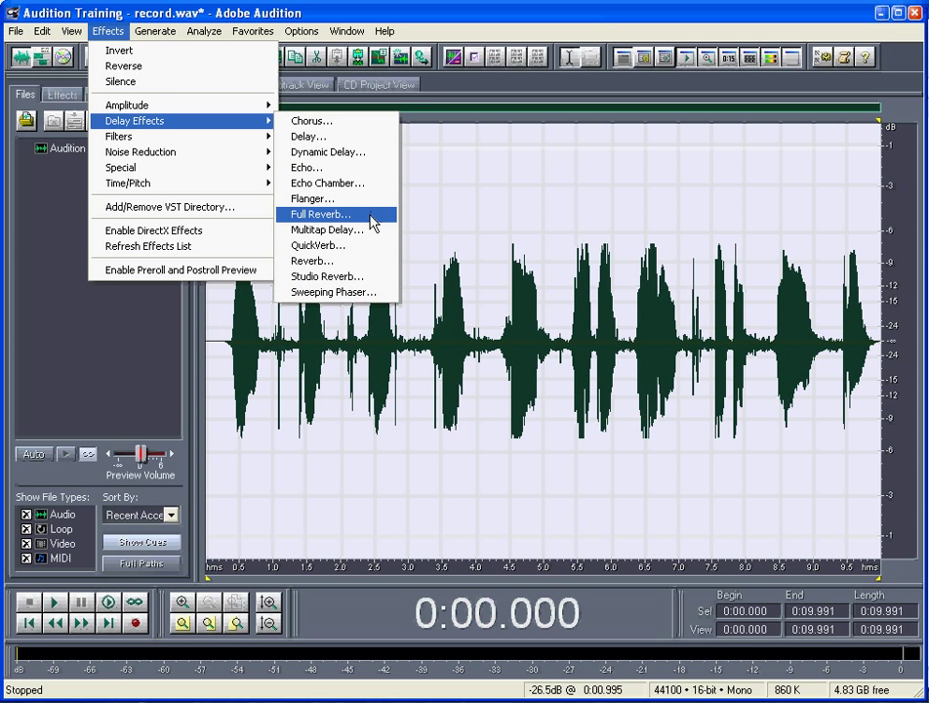
left_click(362, 280)
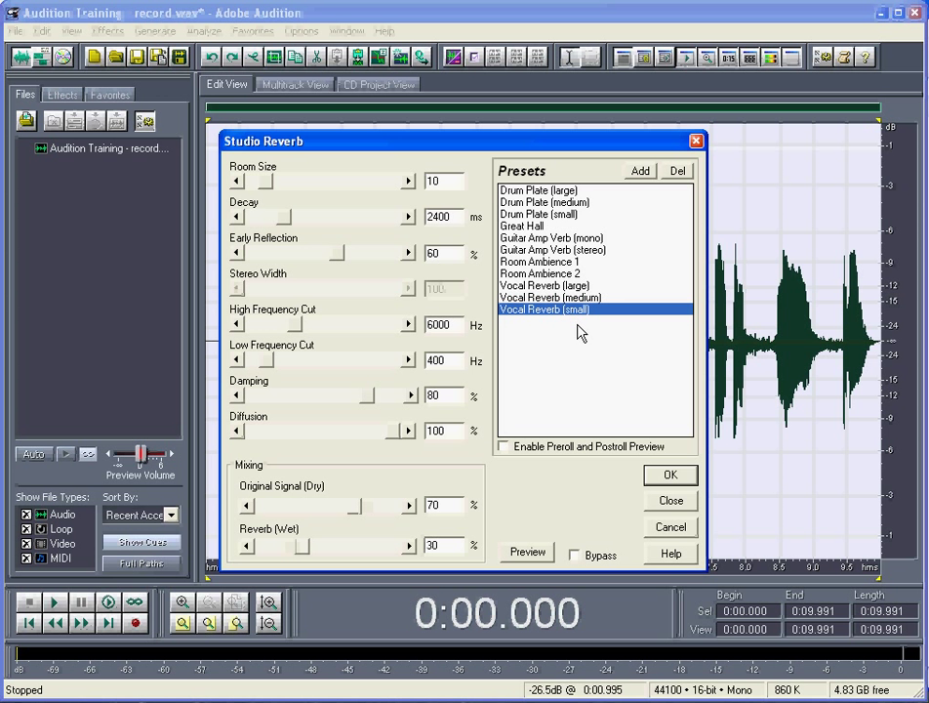
Step: Adjust Studio Reverb's mix to 70% original signal and 31% reverb
left_click_drag(357, 509, 368, 511)
left_click_drag(303, 547, 293, 546)
left_click_drag(362, 508, 351, 508)
left_click_drag(298, 553, 306, 549)
Step: Save the current Studio Reverb settings as a preset named Audition Tutorial and apply the effect to the whole recording
left_click(641, 172)
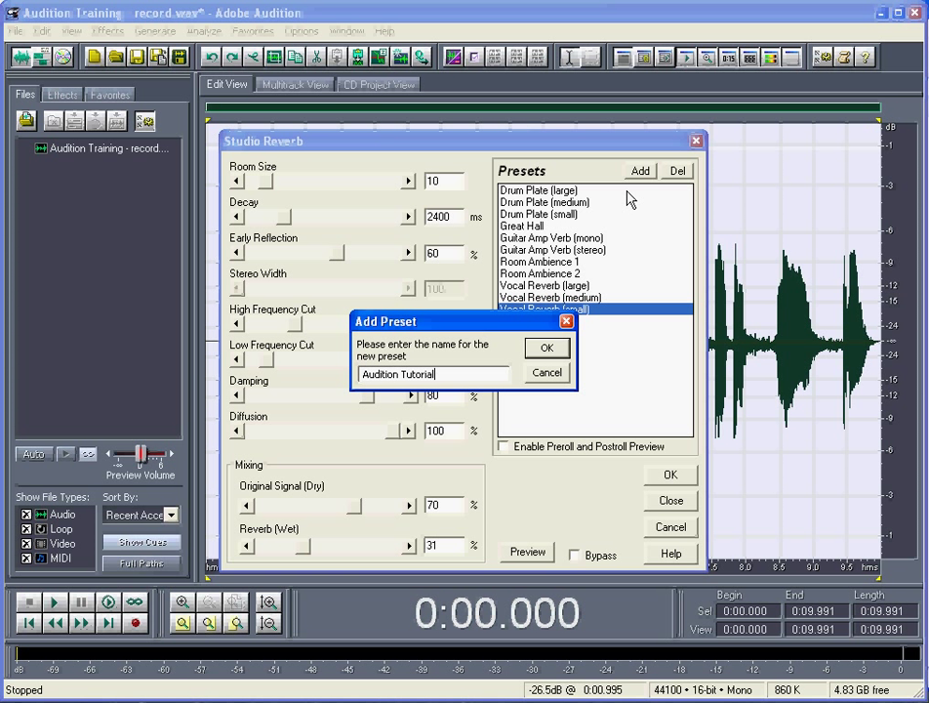
type("Audition Tutorial")
left_click(547, 347)
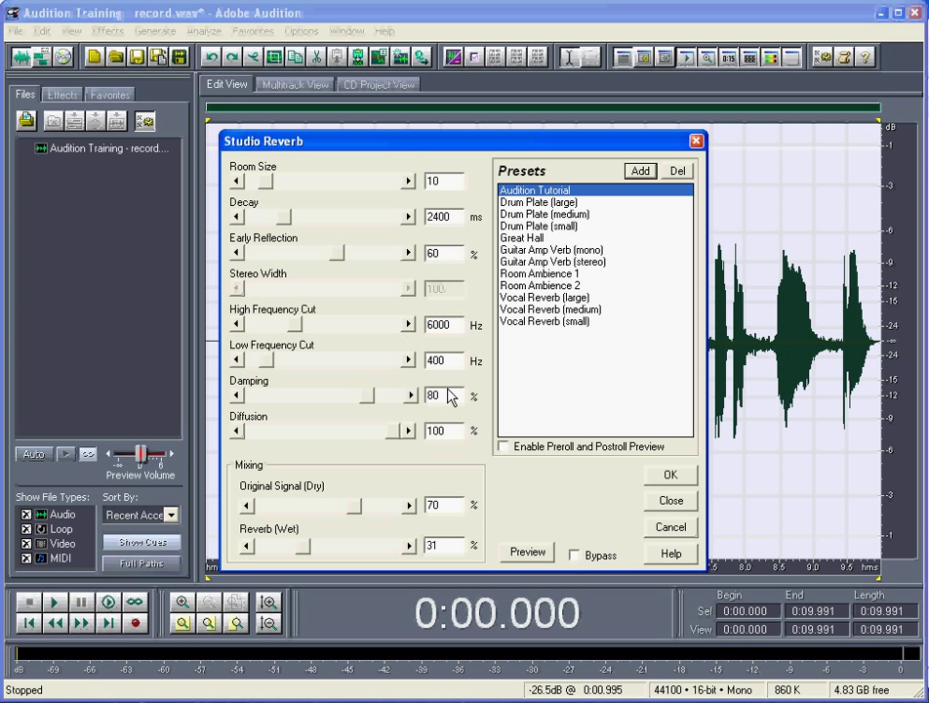
left_click(671, 474)
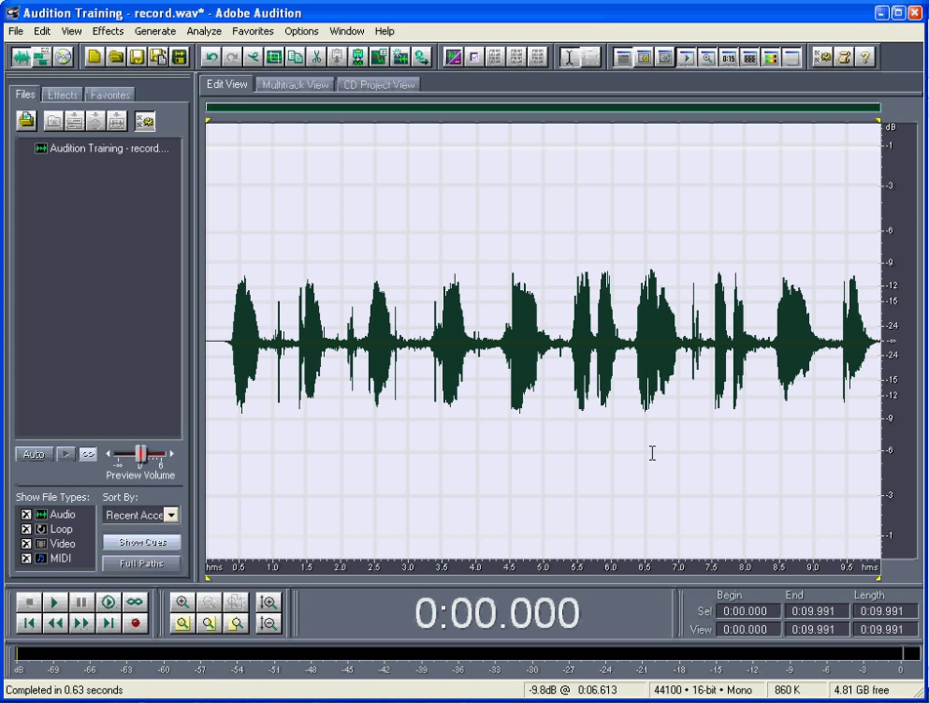
Step: Play the start of the processed recording, stop playback and clear the selection
key("space")
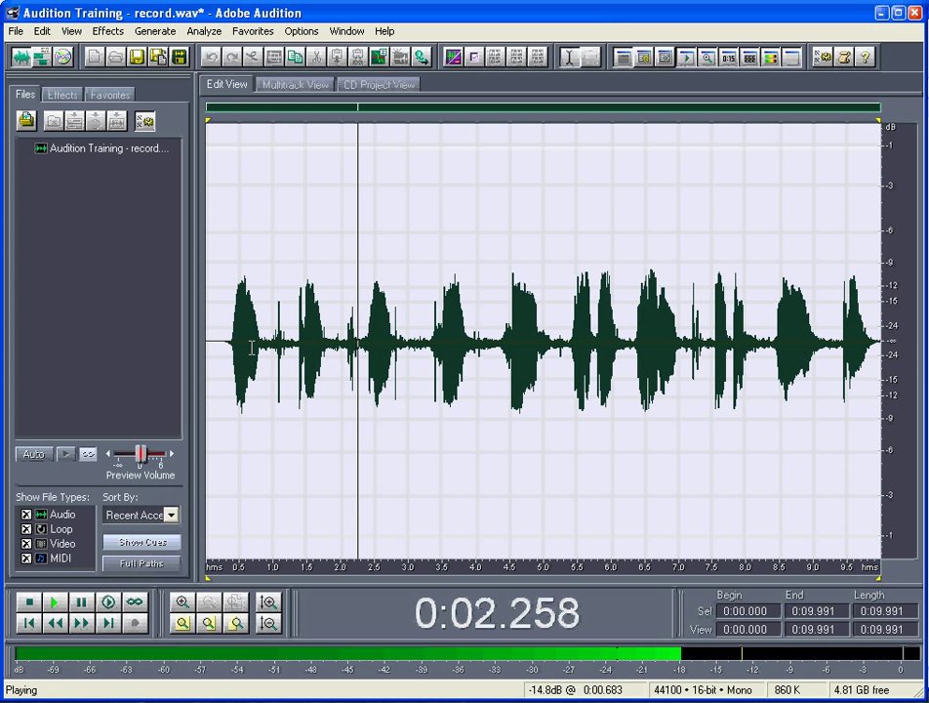
key("space")
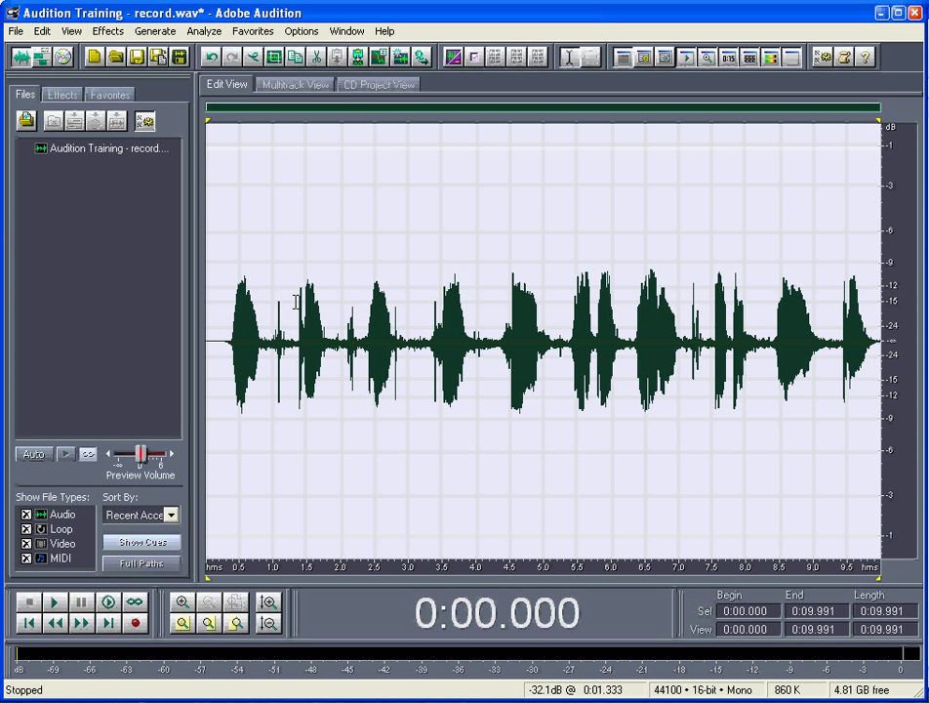
left_click(335, 245)
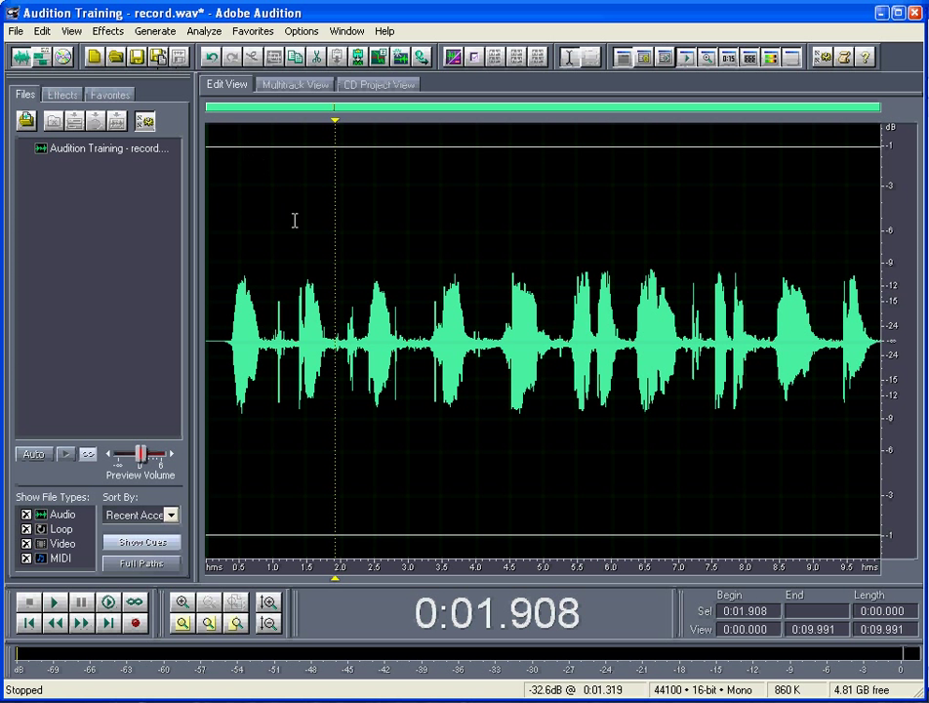
Step: Select the entire recording, preview the Echo effect with the RhythmicTapeSlap preset and cancel it without applying
double_click(332, 262)
left_click(108, 31)
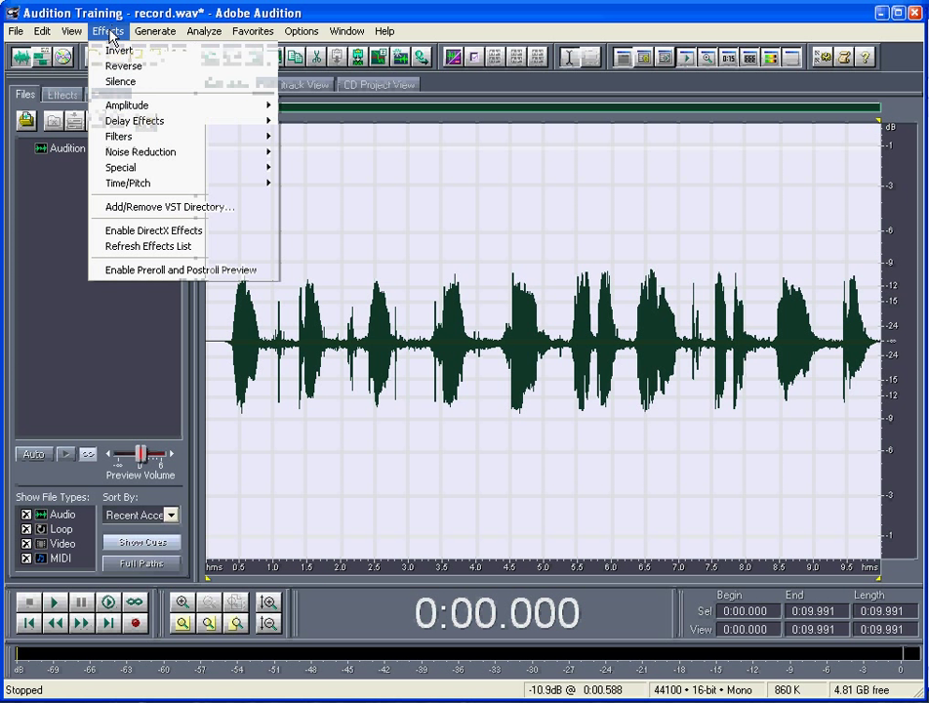
mouse_move(145, 119)
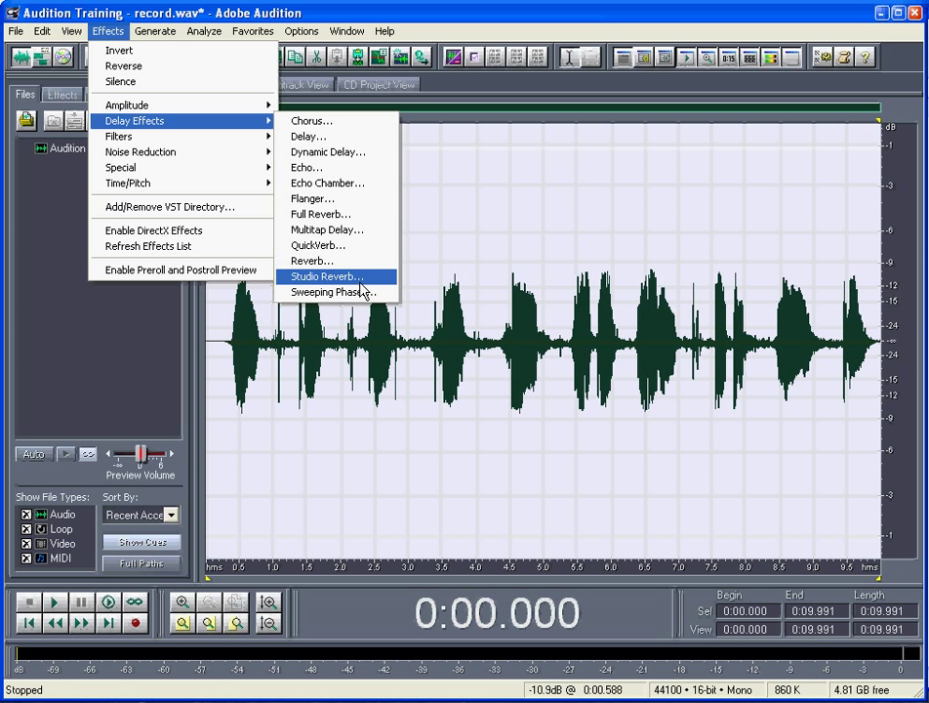
left_click(354, 170)
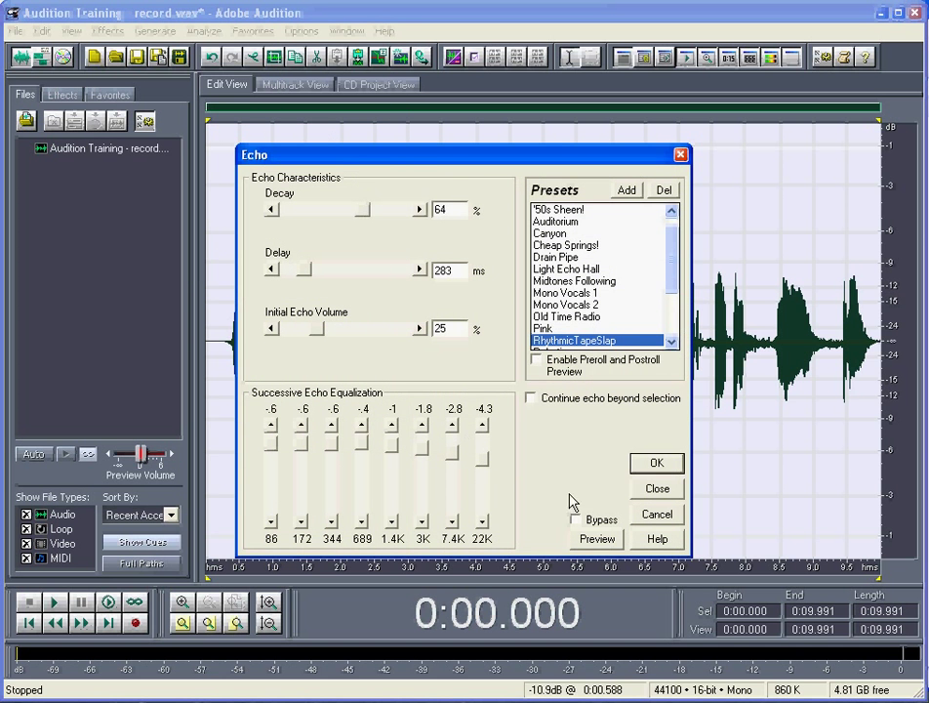
left_click(603, 539)
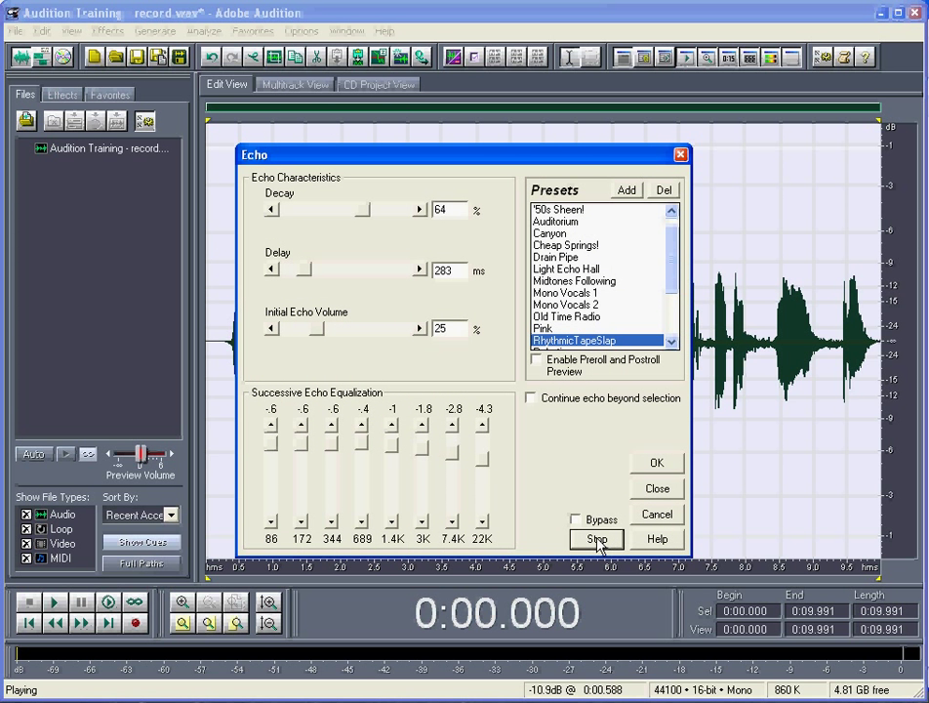
left_click(656, 513)
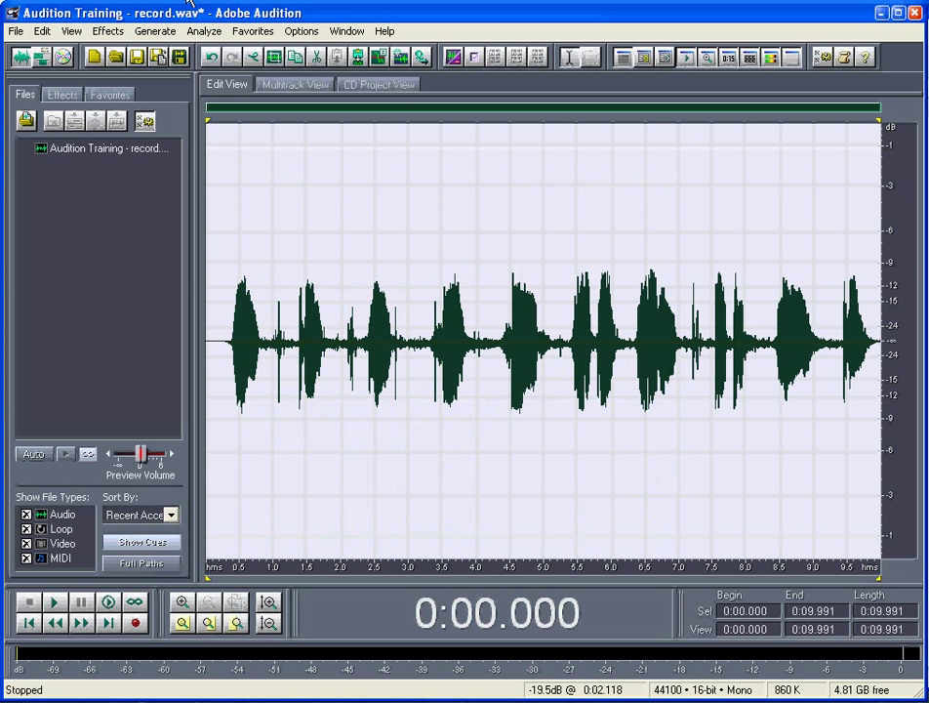
Step: Open the Graphic Equalizer for the whole recording, load the Vocal Presence (Boost) preset and preview it
left_click(101, 31)
mouse_move(171, 143)
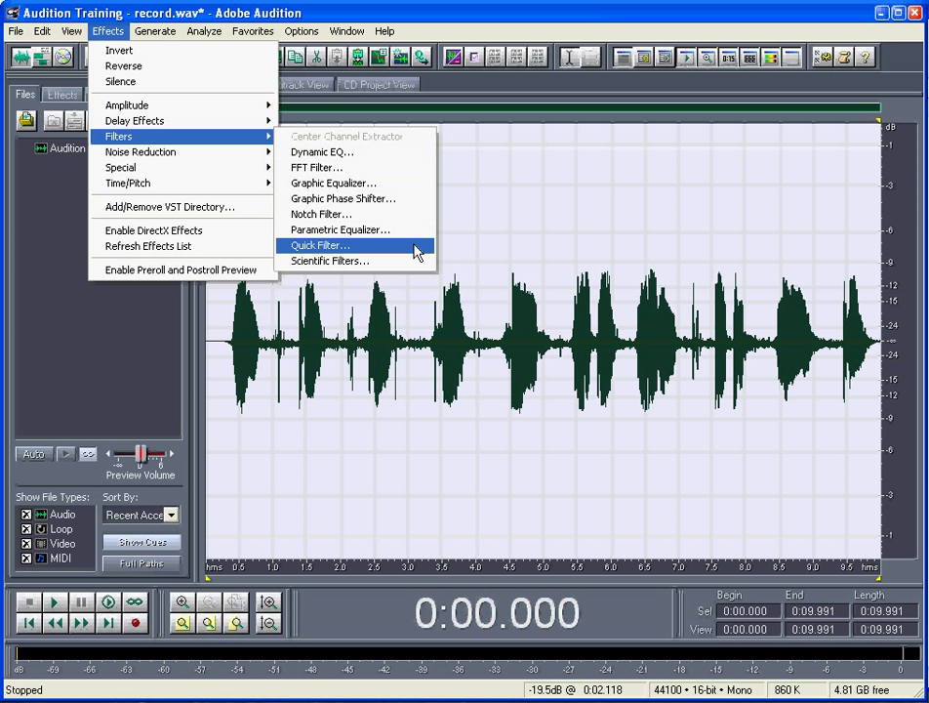
left_click(404, 185)
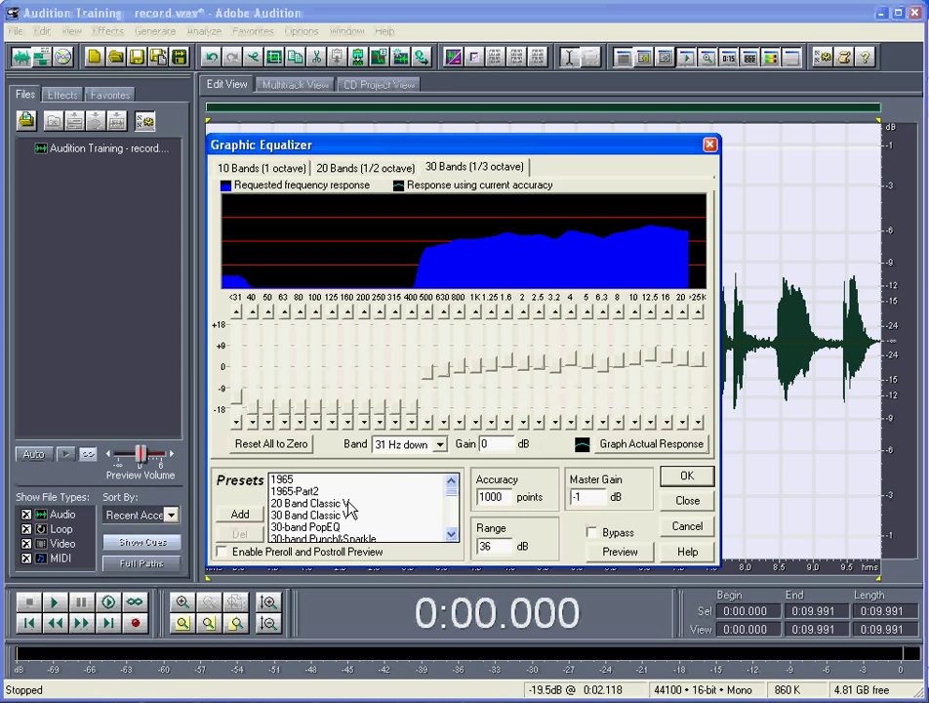
left_click_drag(452, 500, 452, 528)
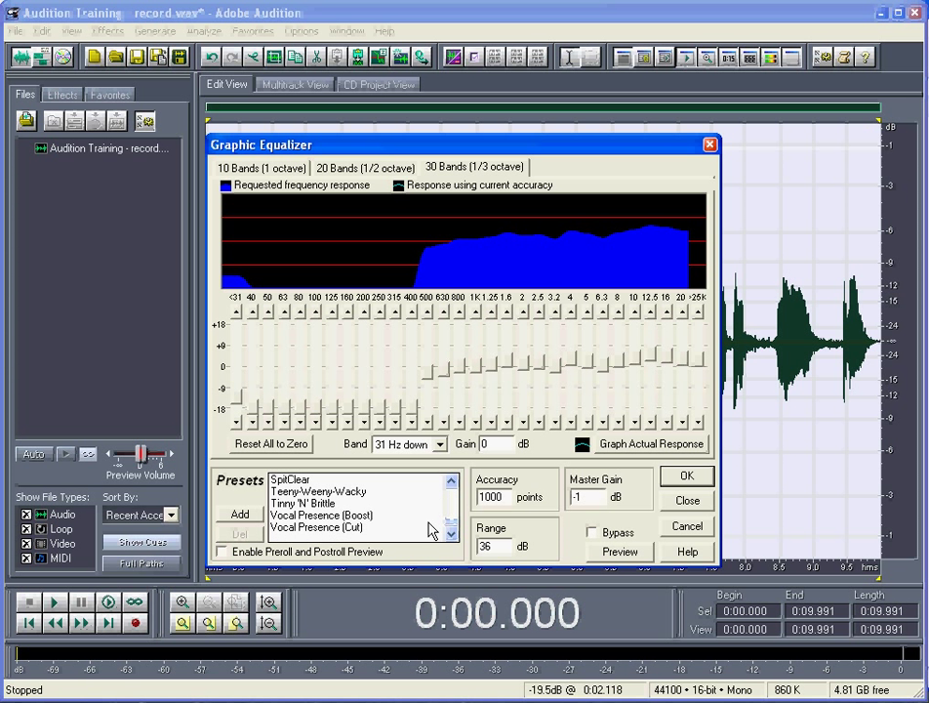
left_click(343, 515)
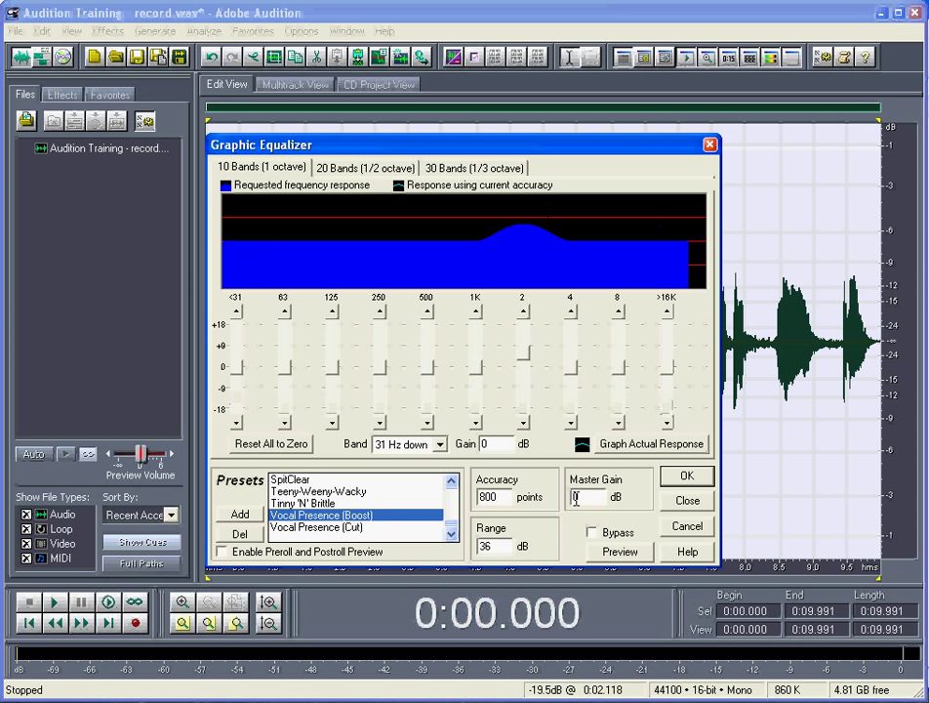
left_click(622, 553)
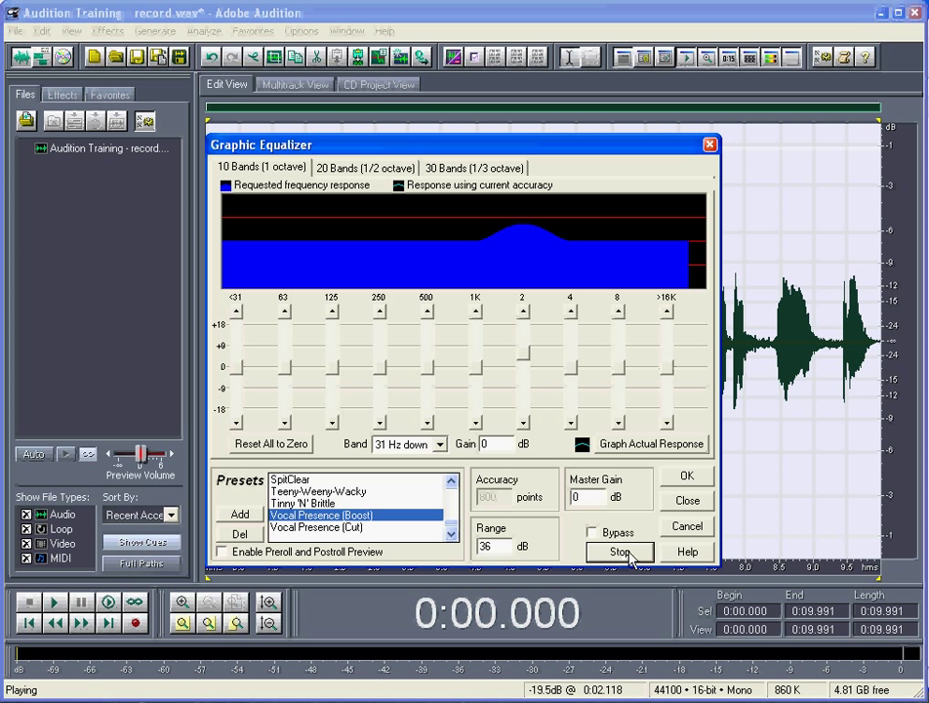
left_click(621, 552)
Step: Cut the 2000 Hz band to about -14.69 dB, preview the change and reset all bands to zero
left_click_drag(523, 353, 522, 404)
left_click(639, 556)
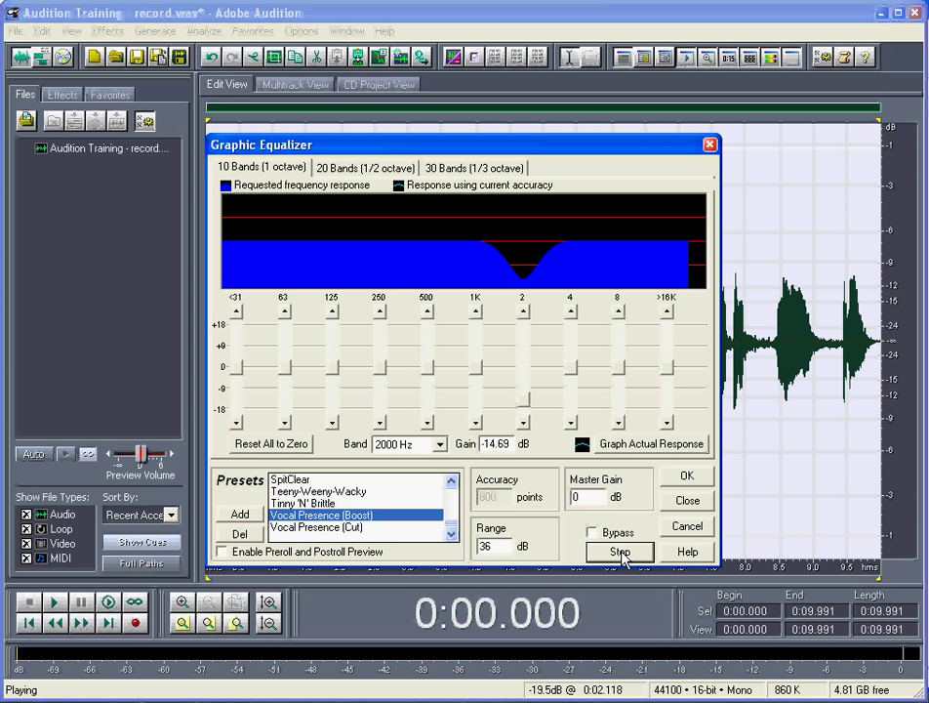
left_click(621, 552)
left_click_drag(518, 400, 518, 369)
left_click(276, 447)
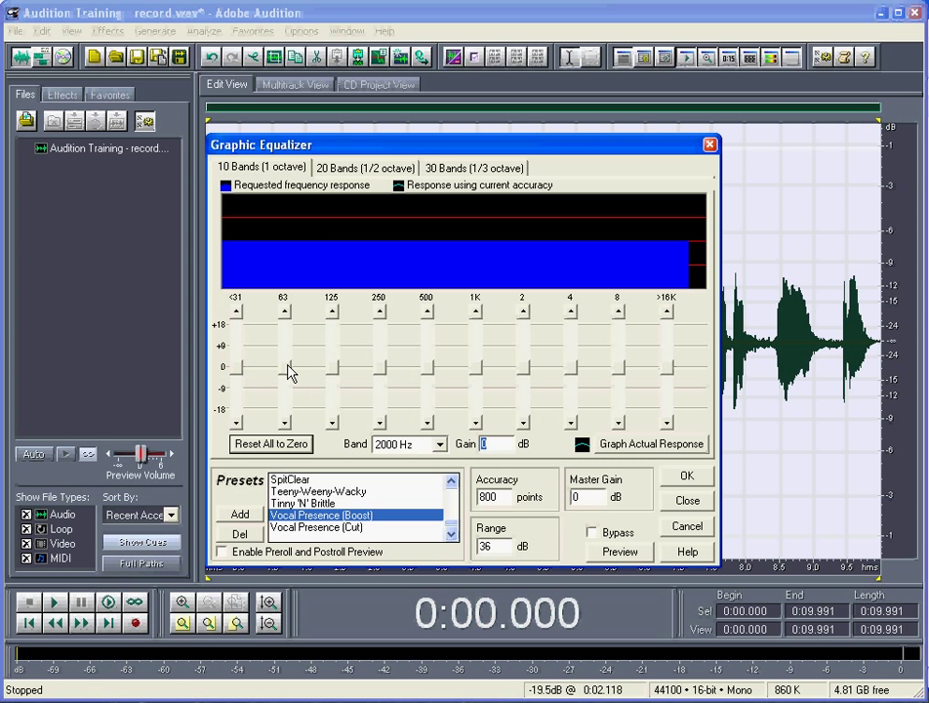
Step: Lower the <31, 63, 125 and 250 Hz bands to -18 dB and preview the bass cut
left_click_drag(285, 368, 285, 408)
left_click_drag(332, 368, 332, 407)
left_click_drag(237, 369, 235, 408)
left_click_drag(379, 368, 379, 408)
left_click(618, 553)
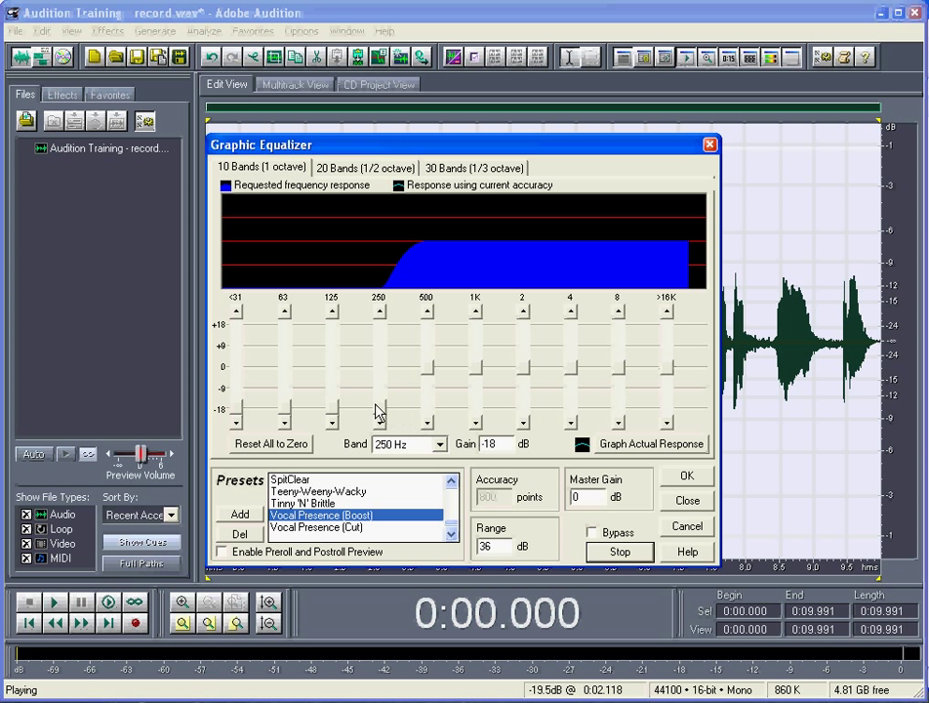
Step: Raise the <31, 63, 125 and 250 Hz bands to +18 dB during the preview and stop playback
left_click_drag(379, 414, 379, 326)
left_click_drag(331, 416, 331, 348)
left_click_drag(285, 408, 285, 325)
left_click_drag(235, 408, 239, 325)
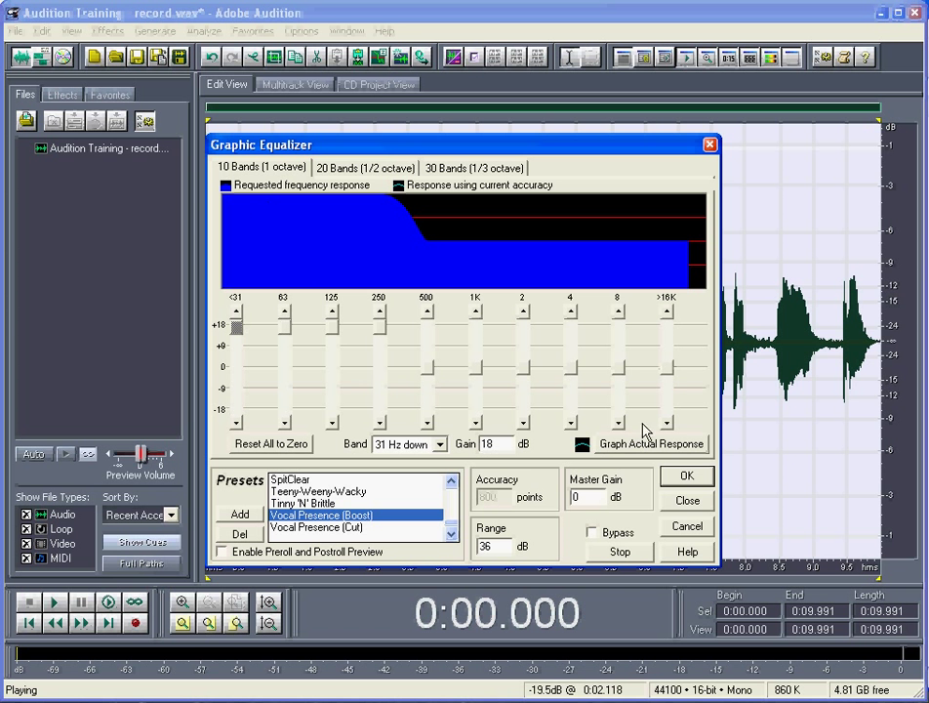
left_click(621, 552)
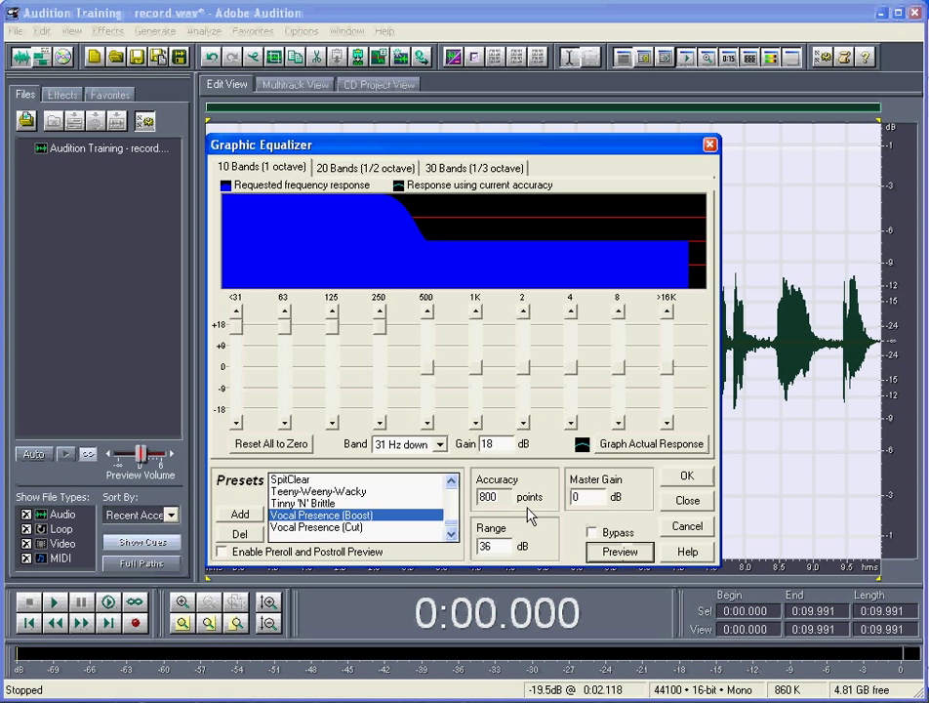
Step: Load the Teeny-Weeny-Wacky equalizer preset and preview it on the recording
left_click(370, 491)
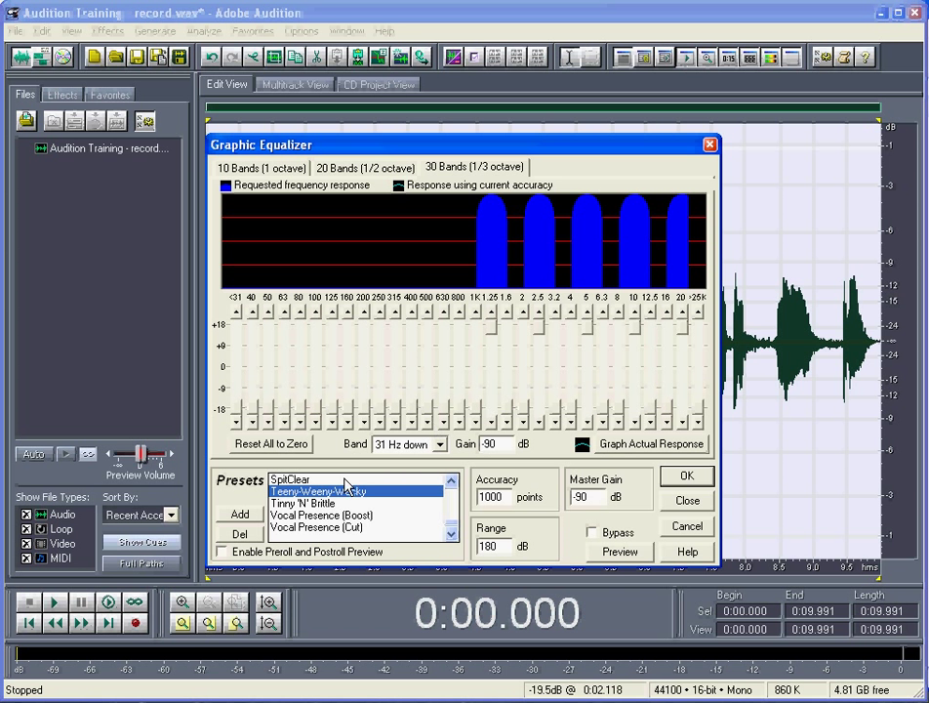
left_click(621, 553)
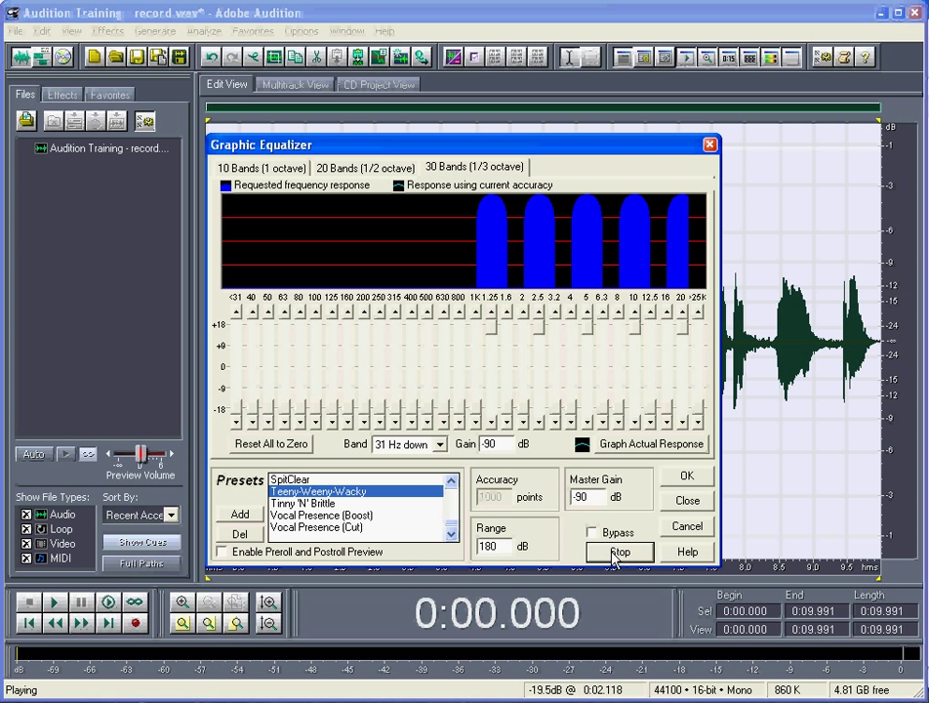
Step: Load the Rattle The Trunk (Be Careful...) equalizer preset and preview it on the recording
left_click(621, 552)
scroll(451, 514, "up", 5)
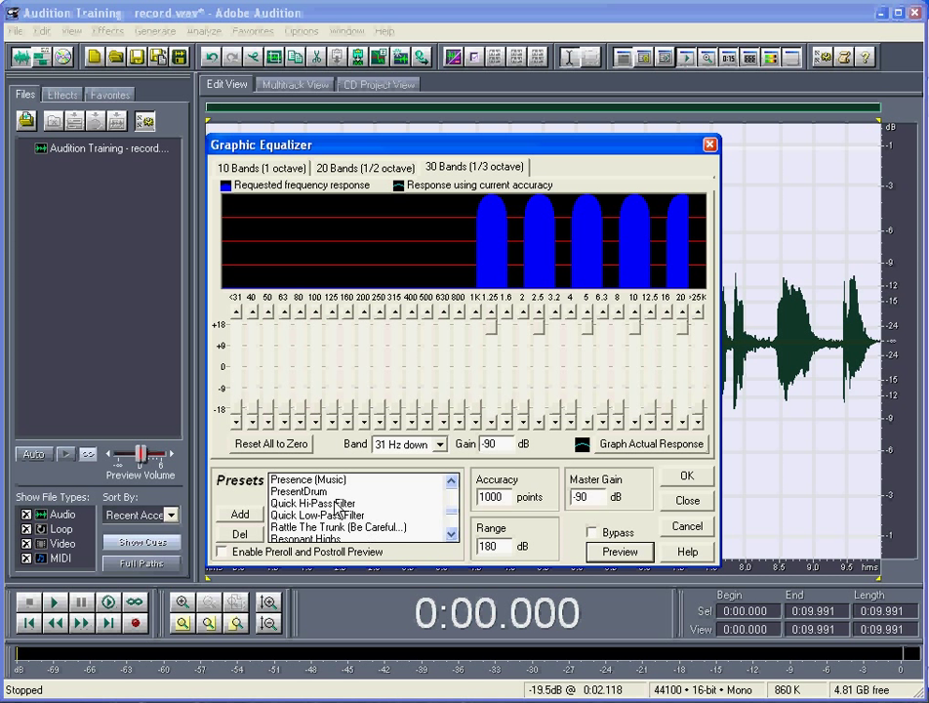
left_click(439, 528)
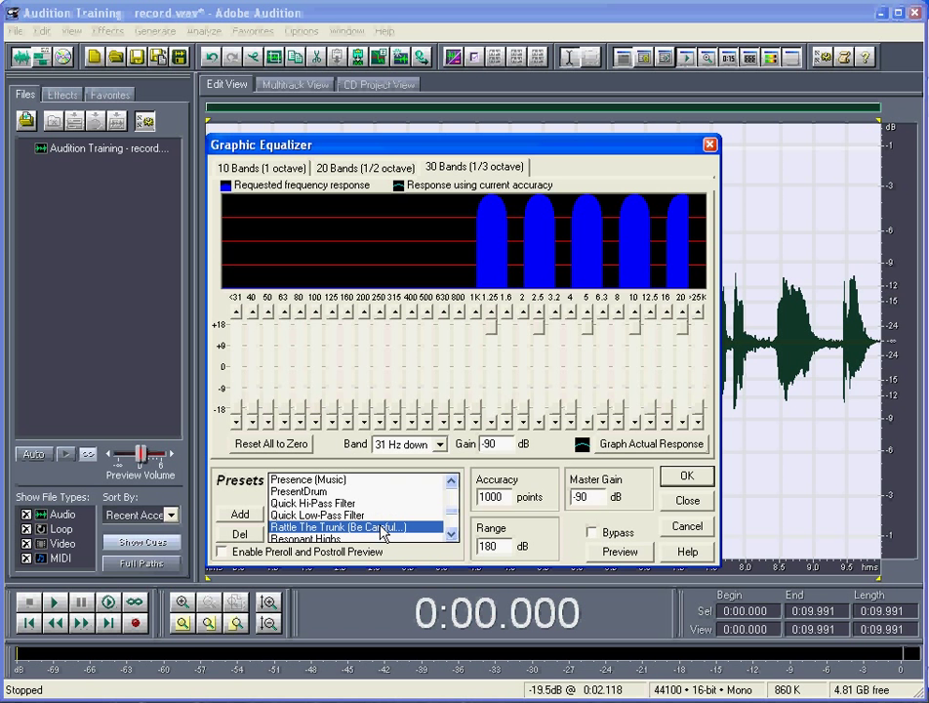
left_click(621, 552)
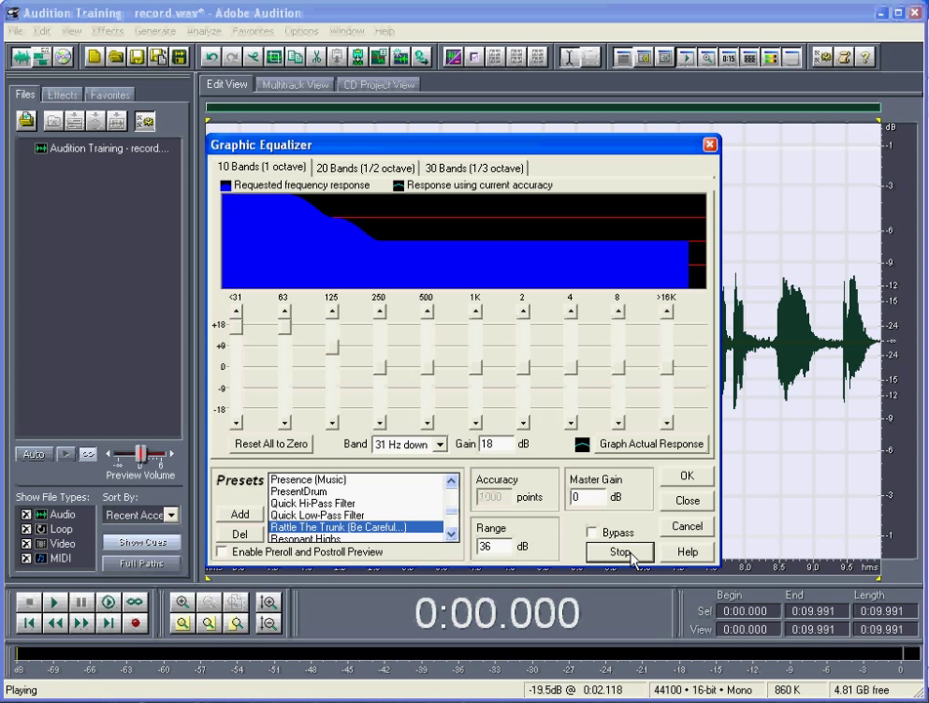
left_click(629, 554)
Step: Load and preview the 1965-Part2 equalizer preset, and leave the Graphic Equalizer without applying it
scroll(452, 502, "up", 10)
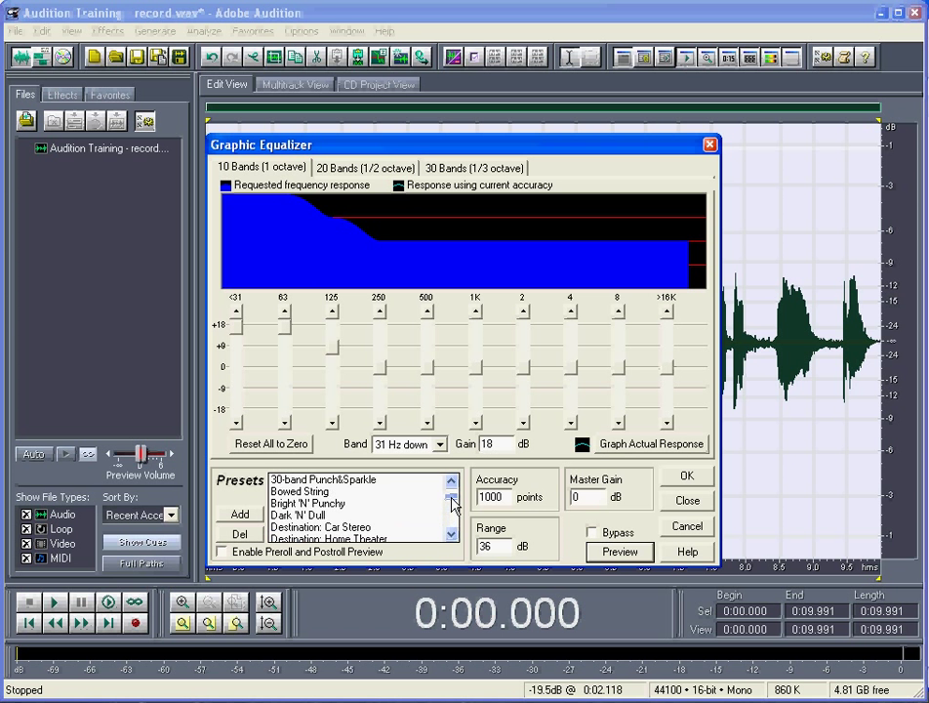
left_click(348, 480)
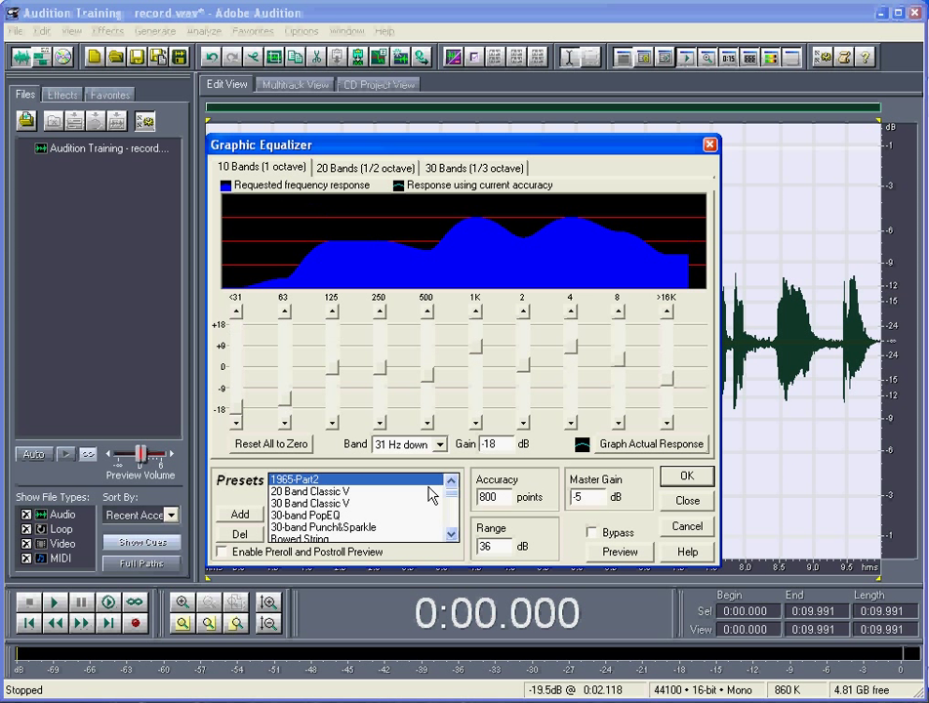
left_click(631, 561)
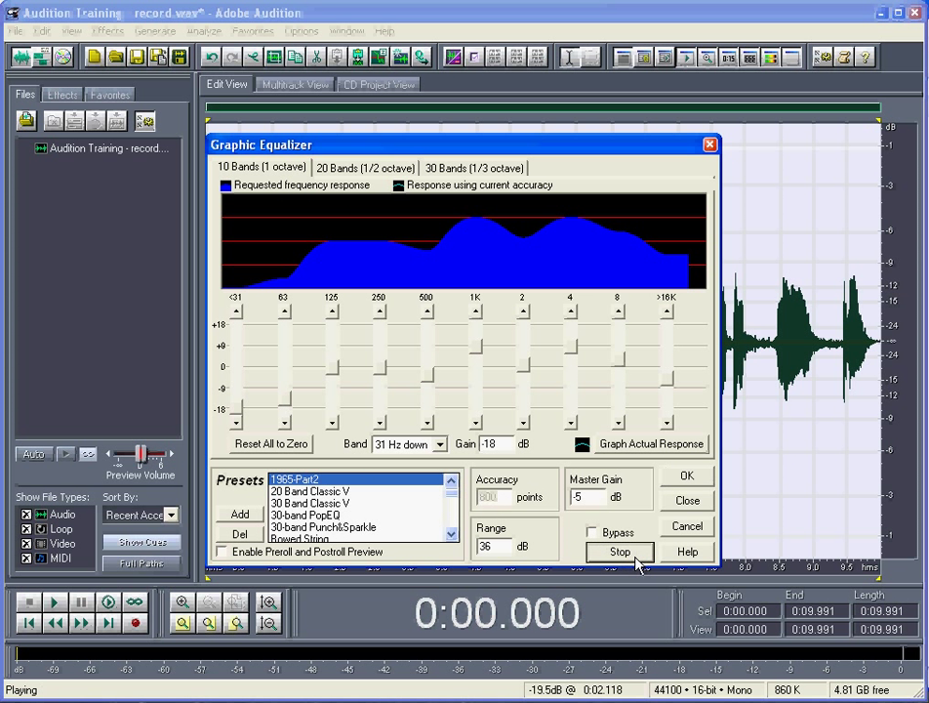
left_click(633, 556)
left_click_drag(453, 496, 597, 516)
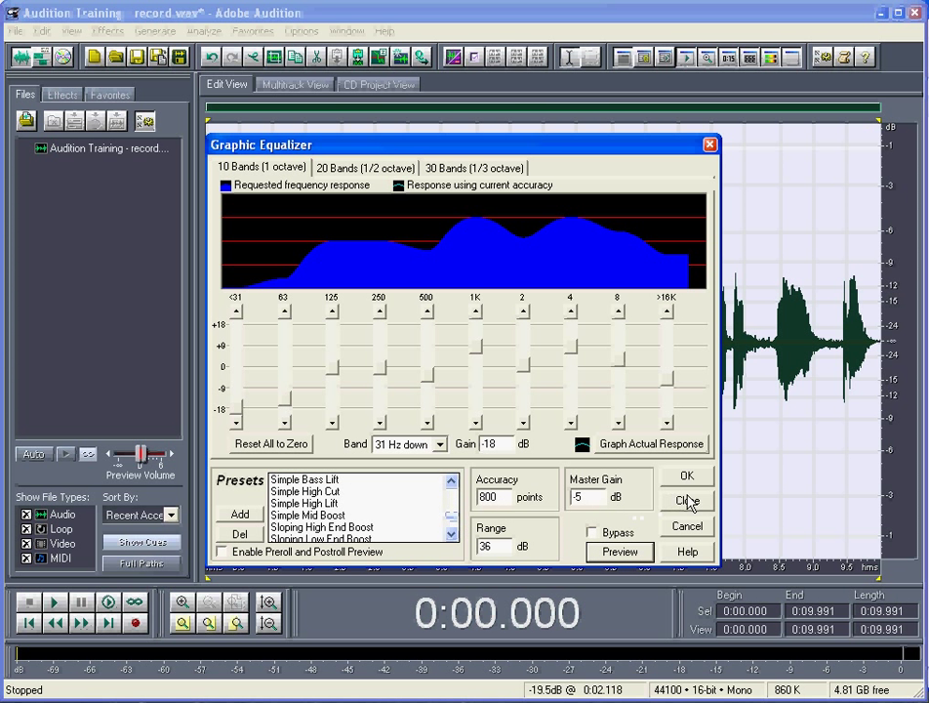
left_click(687, 527)
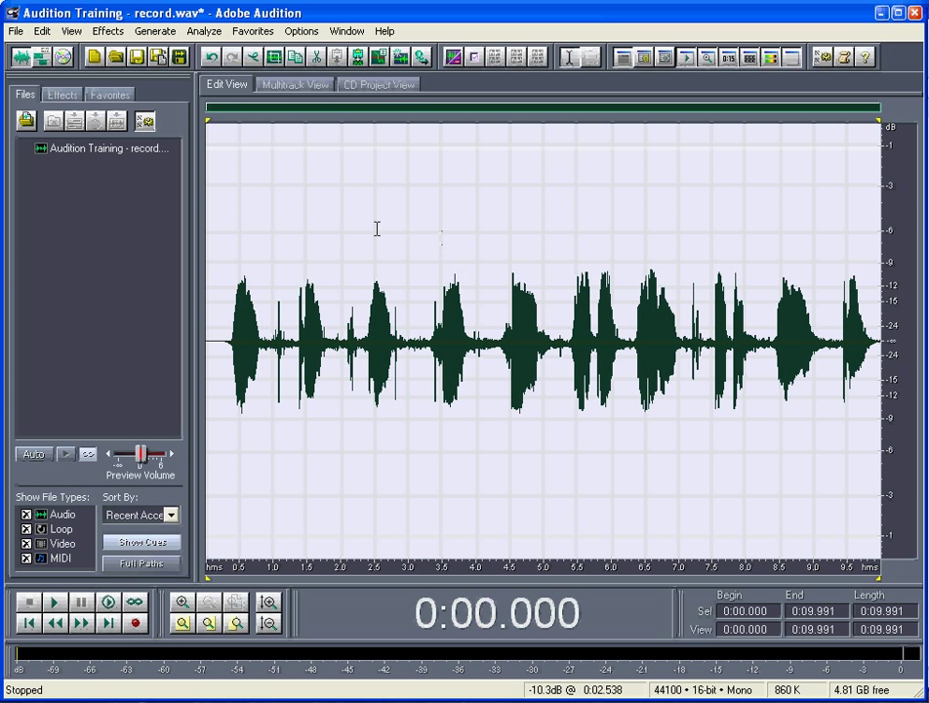
Step: Amplify the whole recording with Amplify/Fade at 7 dB initial and final amplification using linear fades, and play the result
left_click(108, 33)
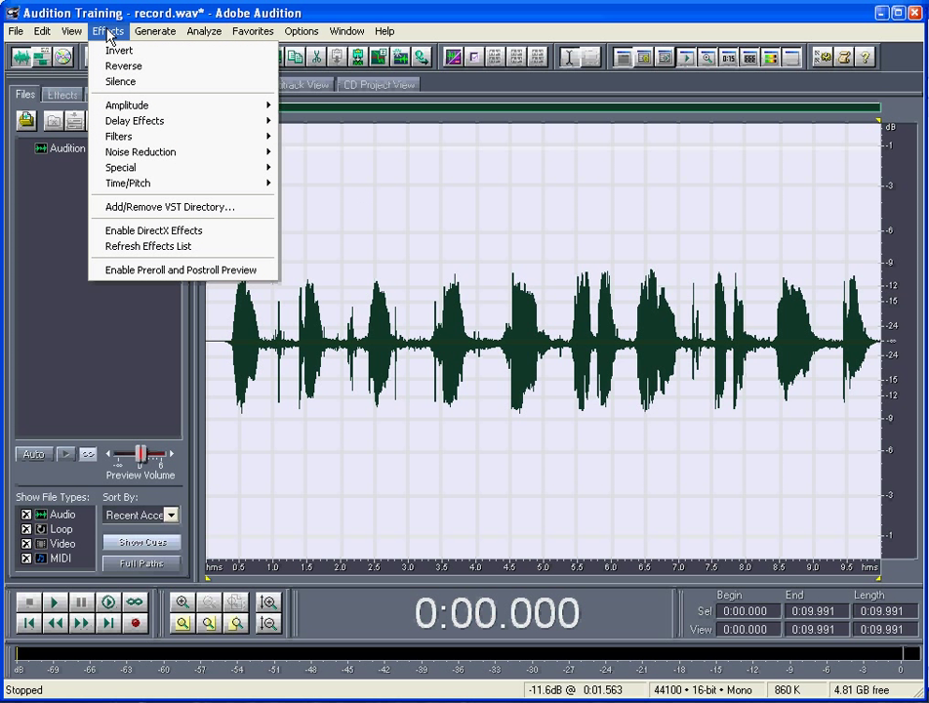
mouse_move(149, 104)
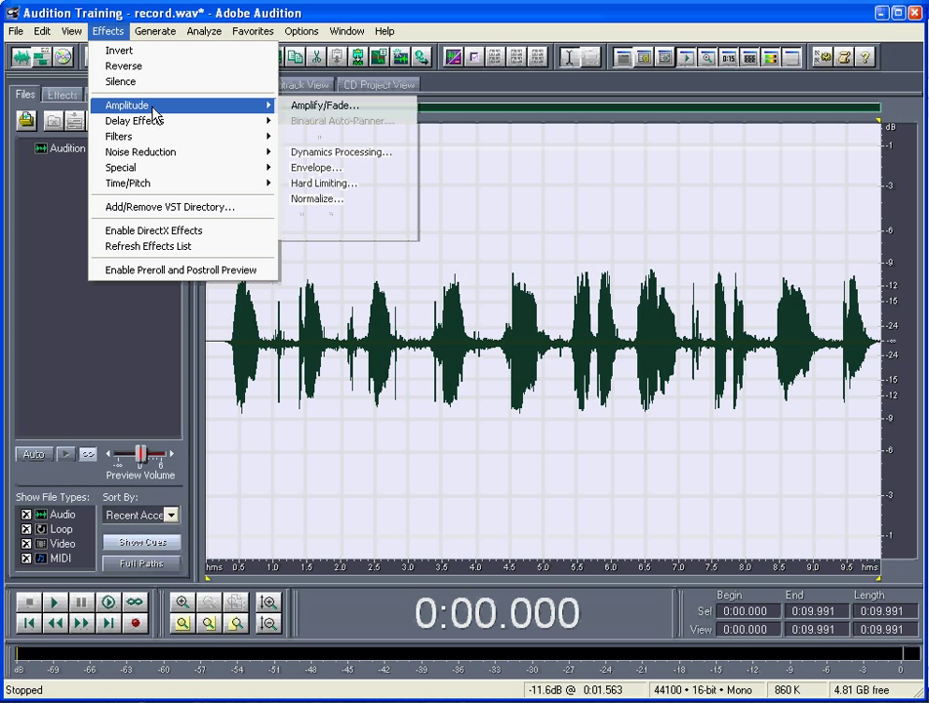
left_click(319, 106)
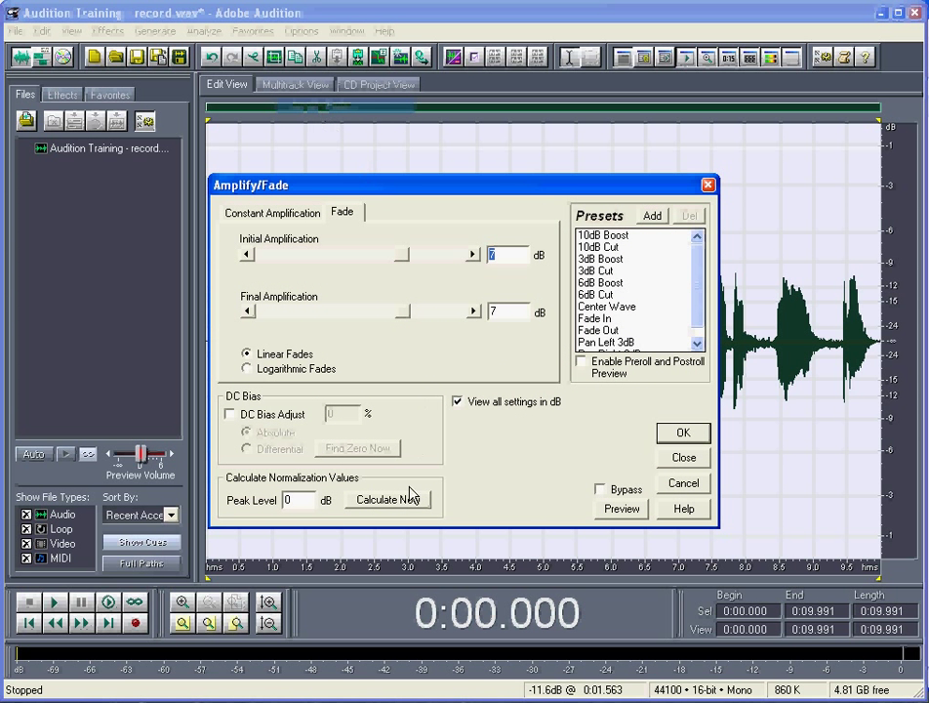
left_click(681, 432)
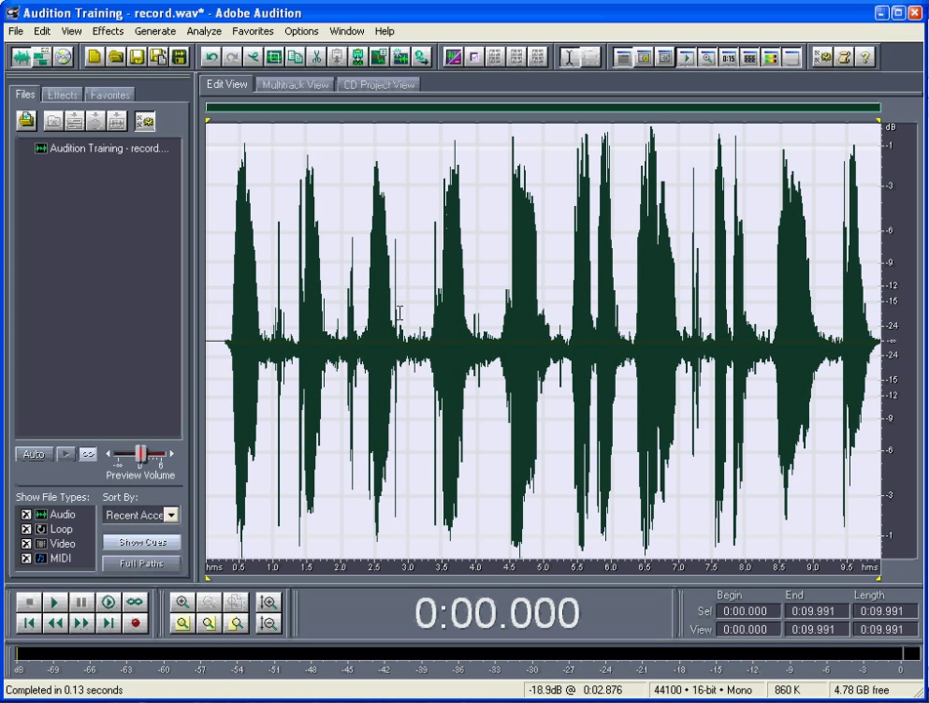
key("space")
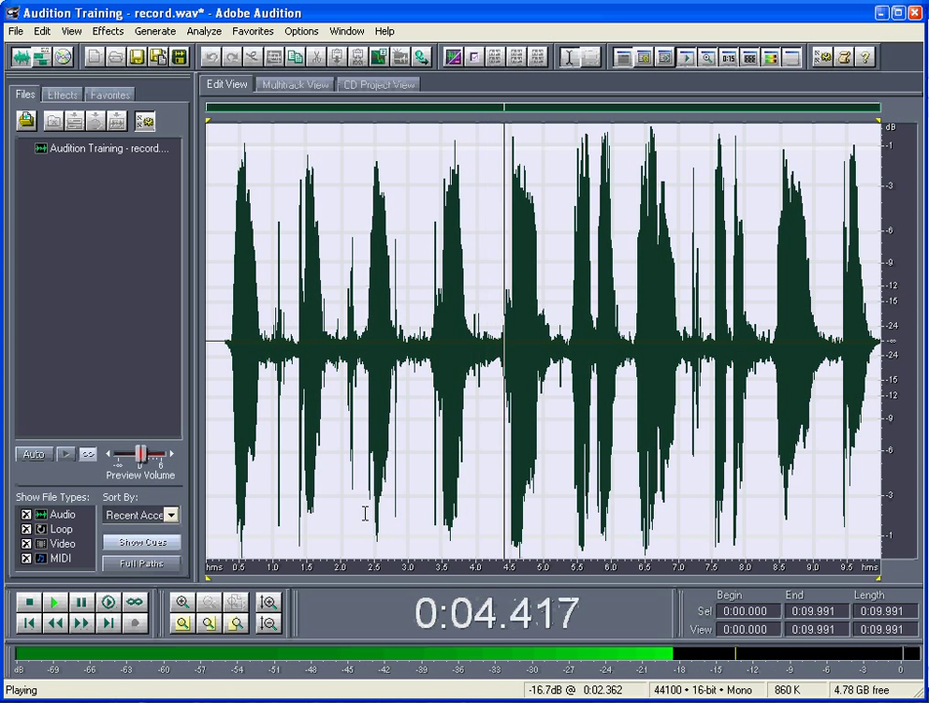
key("space")
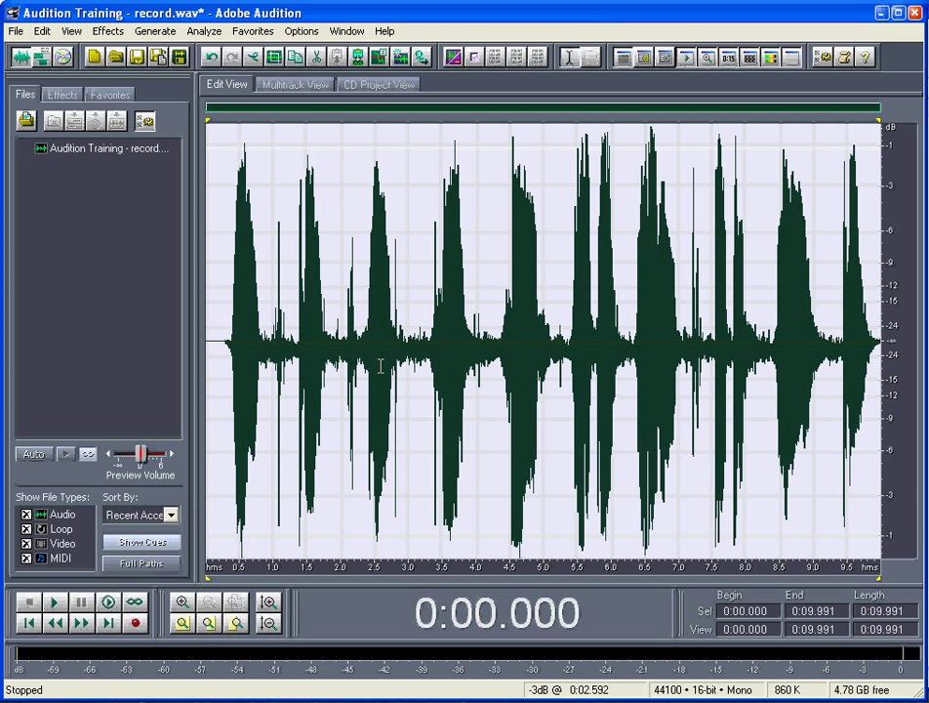